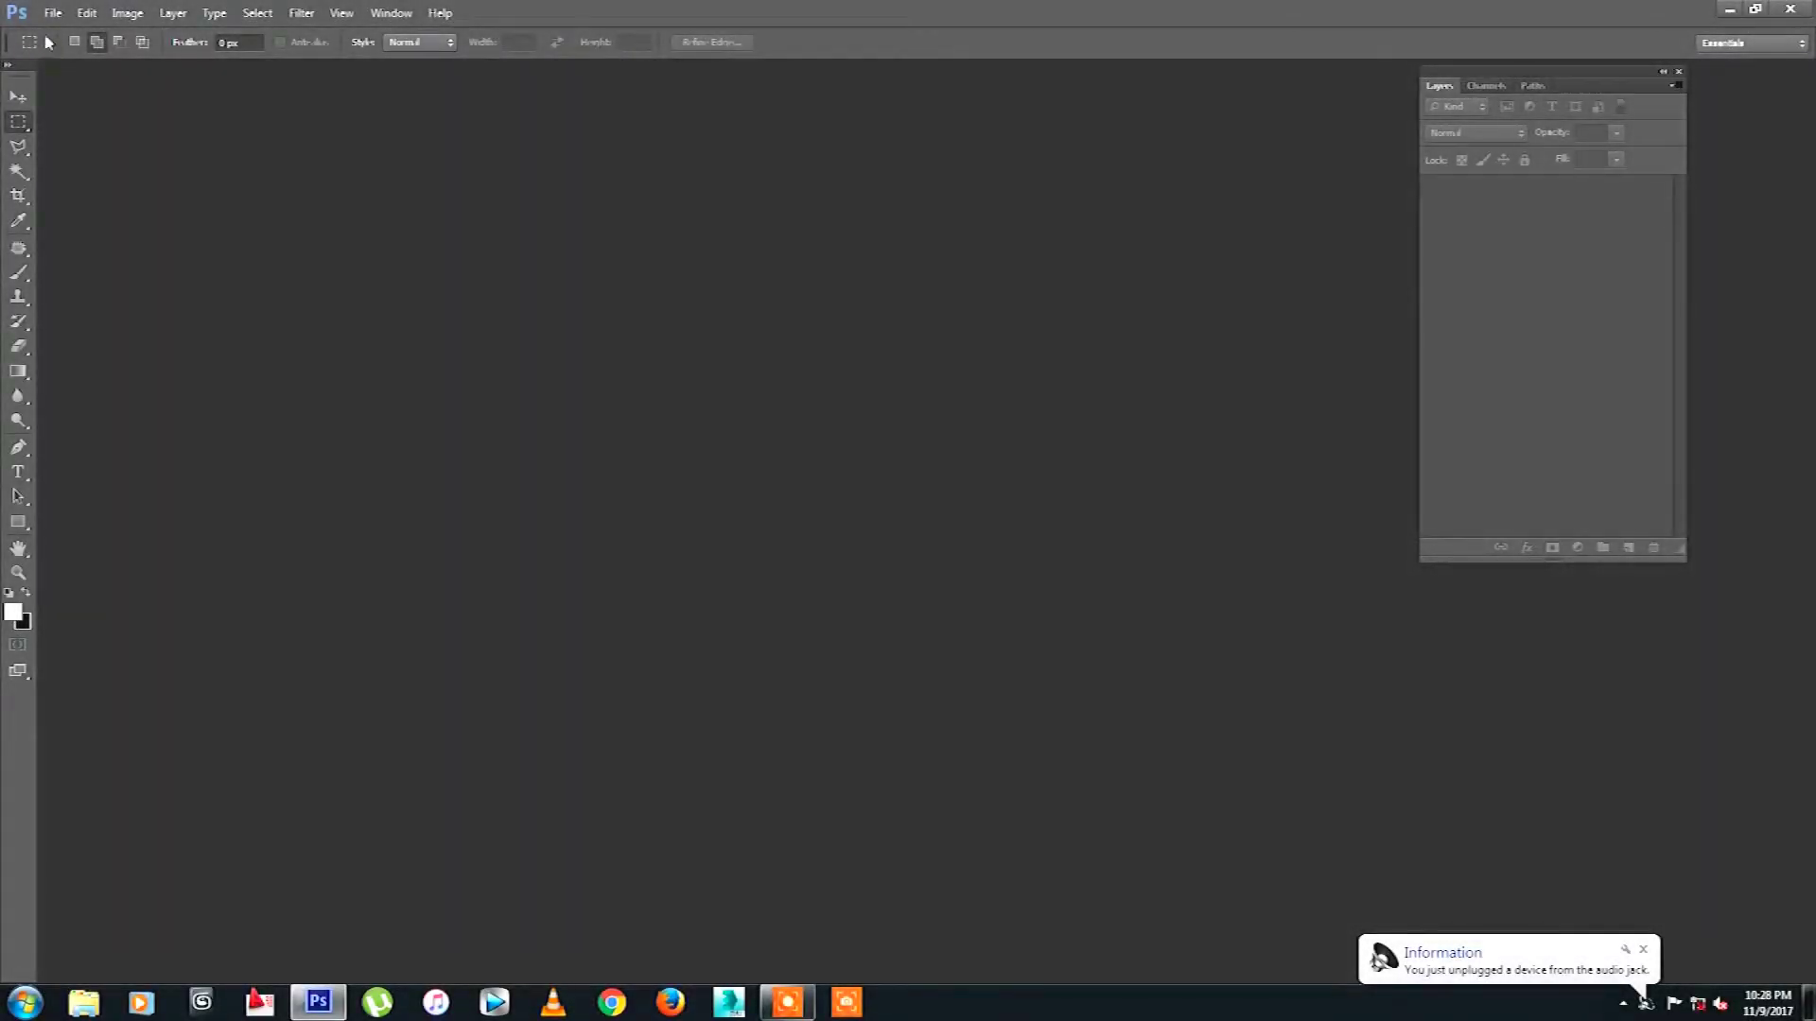
# Step: Once Photoshop finishes loading, open the File menu on the empty workspace
pyautogui.click(52, 12)
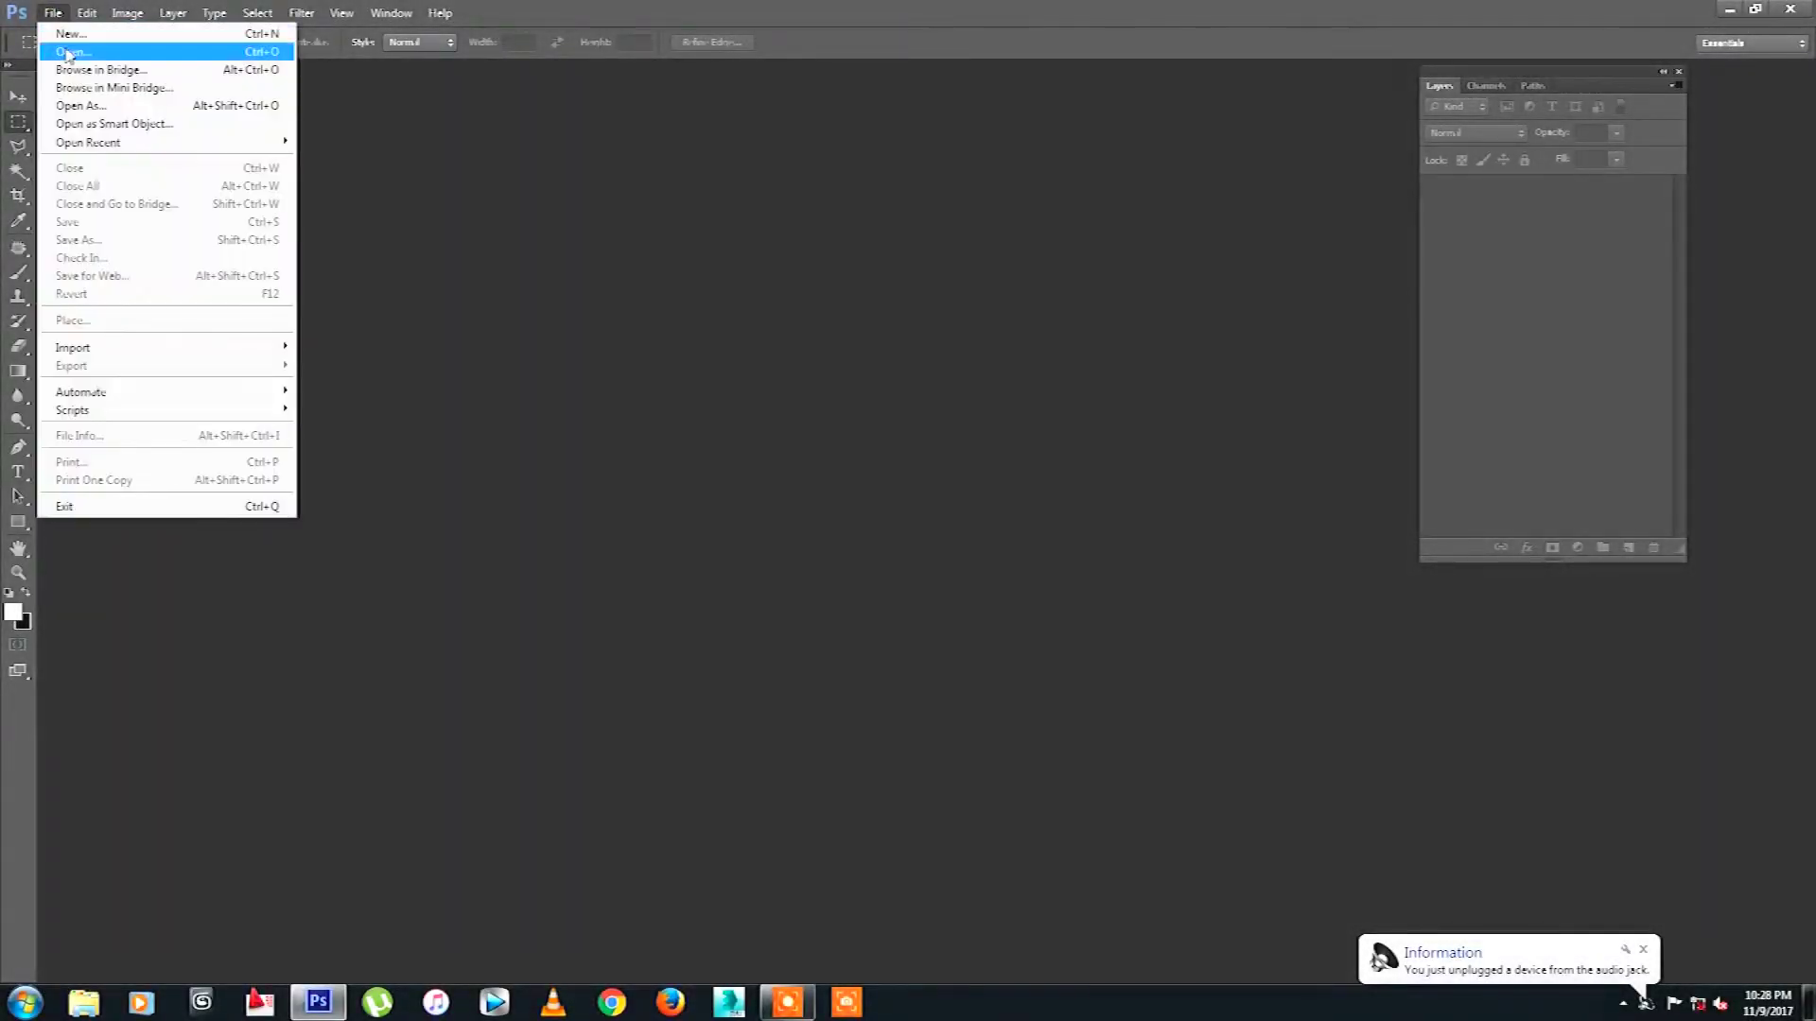
pyautogui.click(65, 29)
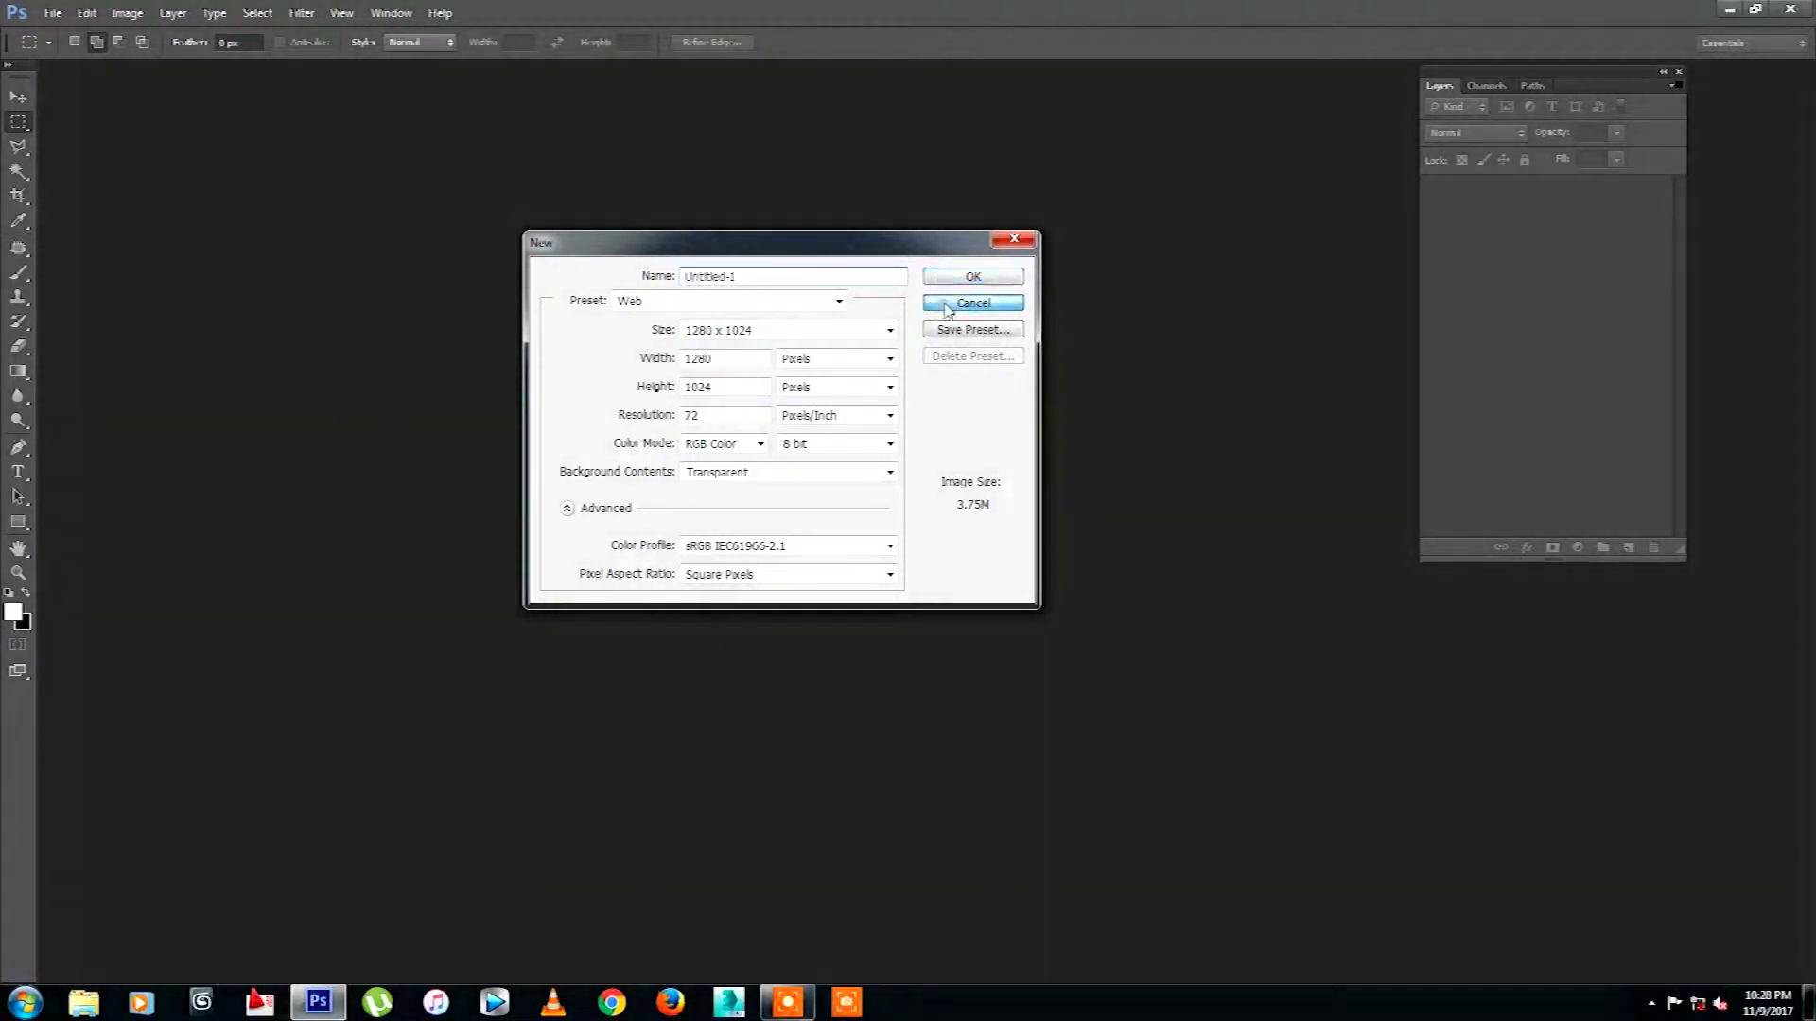
pyautogui.click(970, 304)
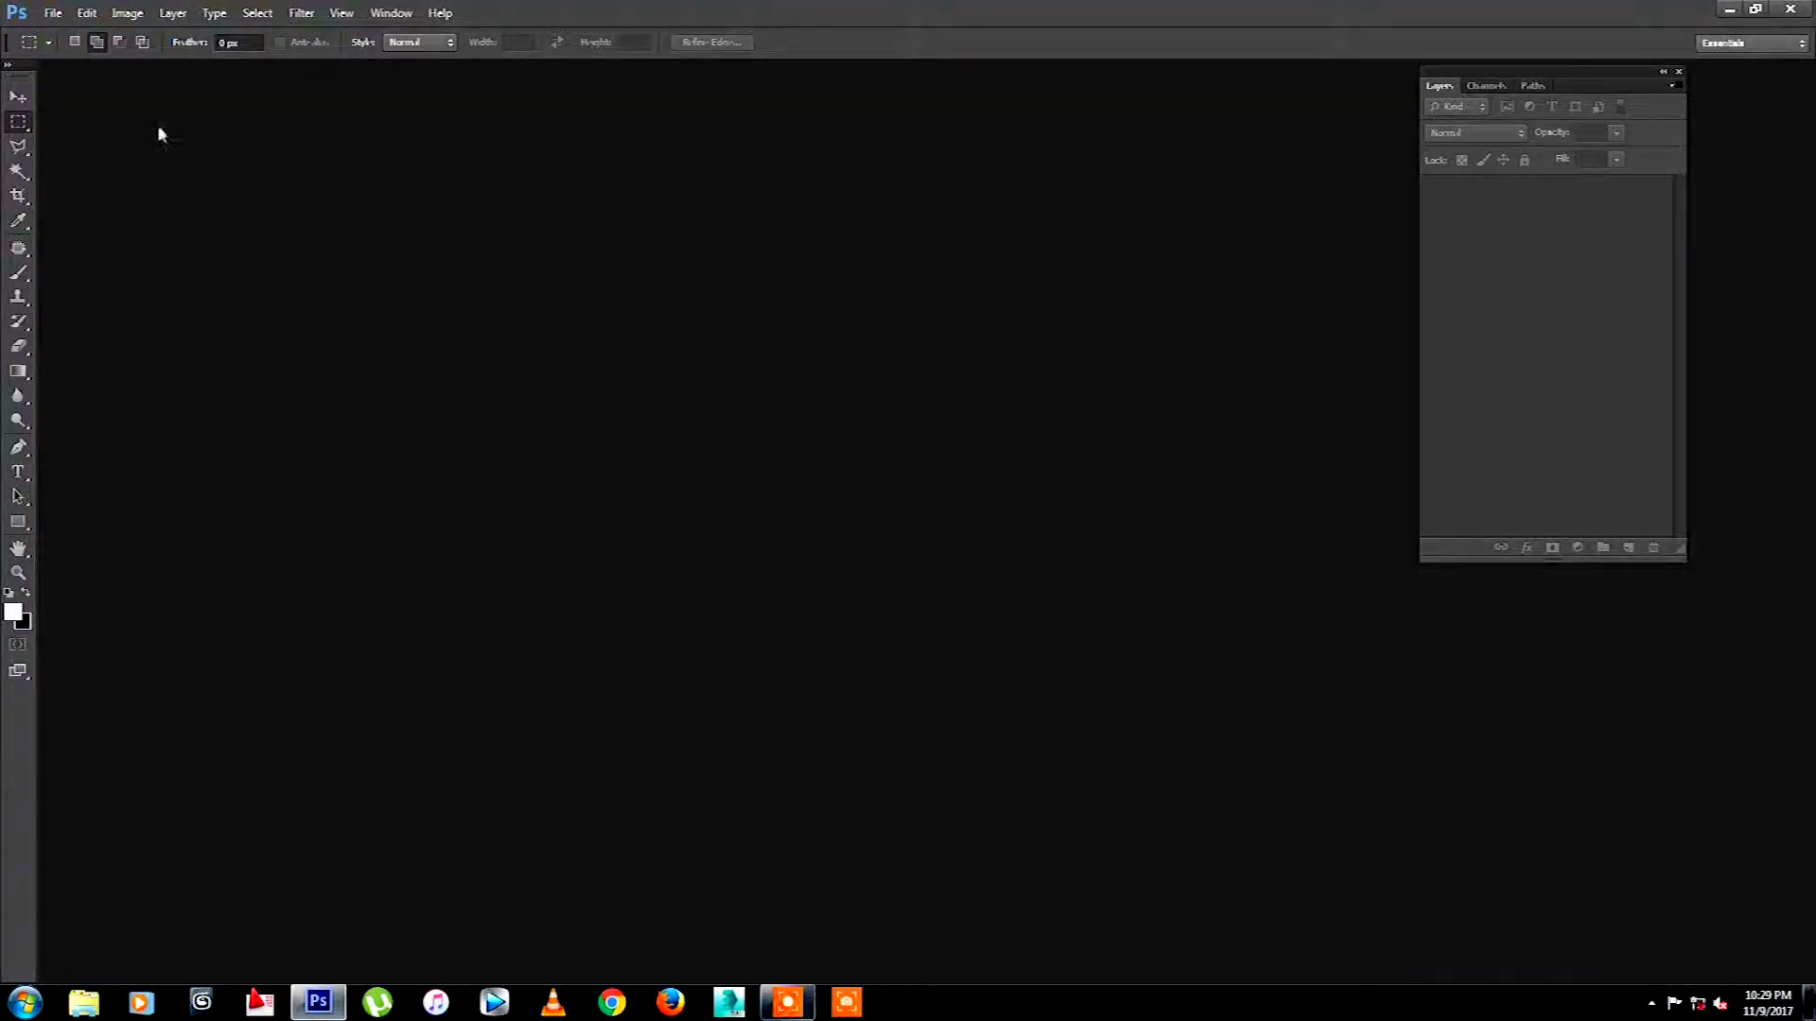
pyautogui.click(53, 12)
pyautogui.click(97, 43)
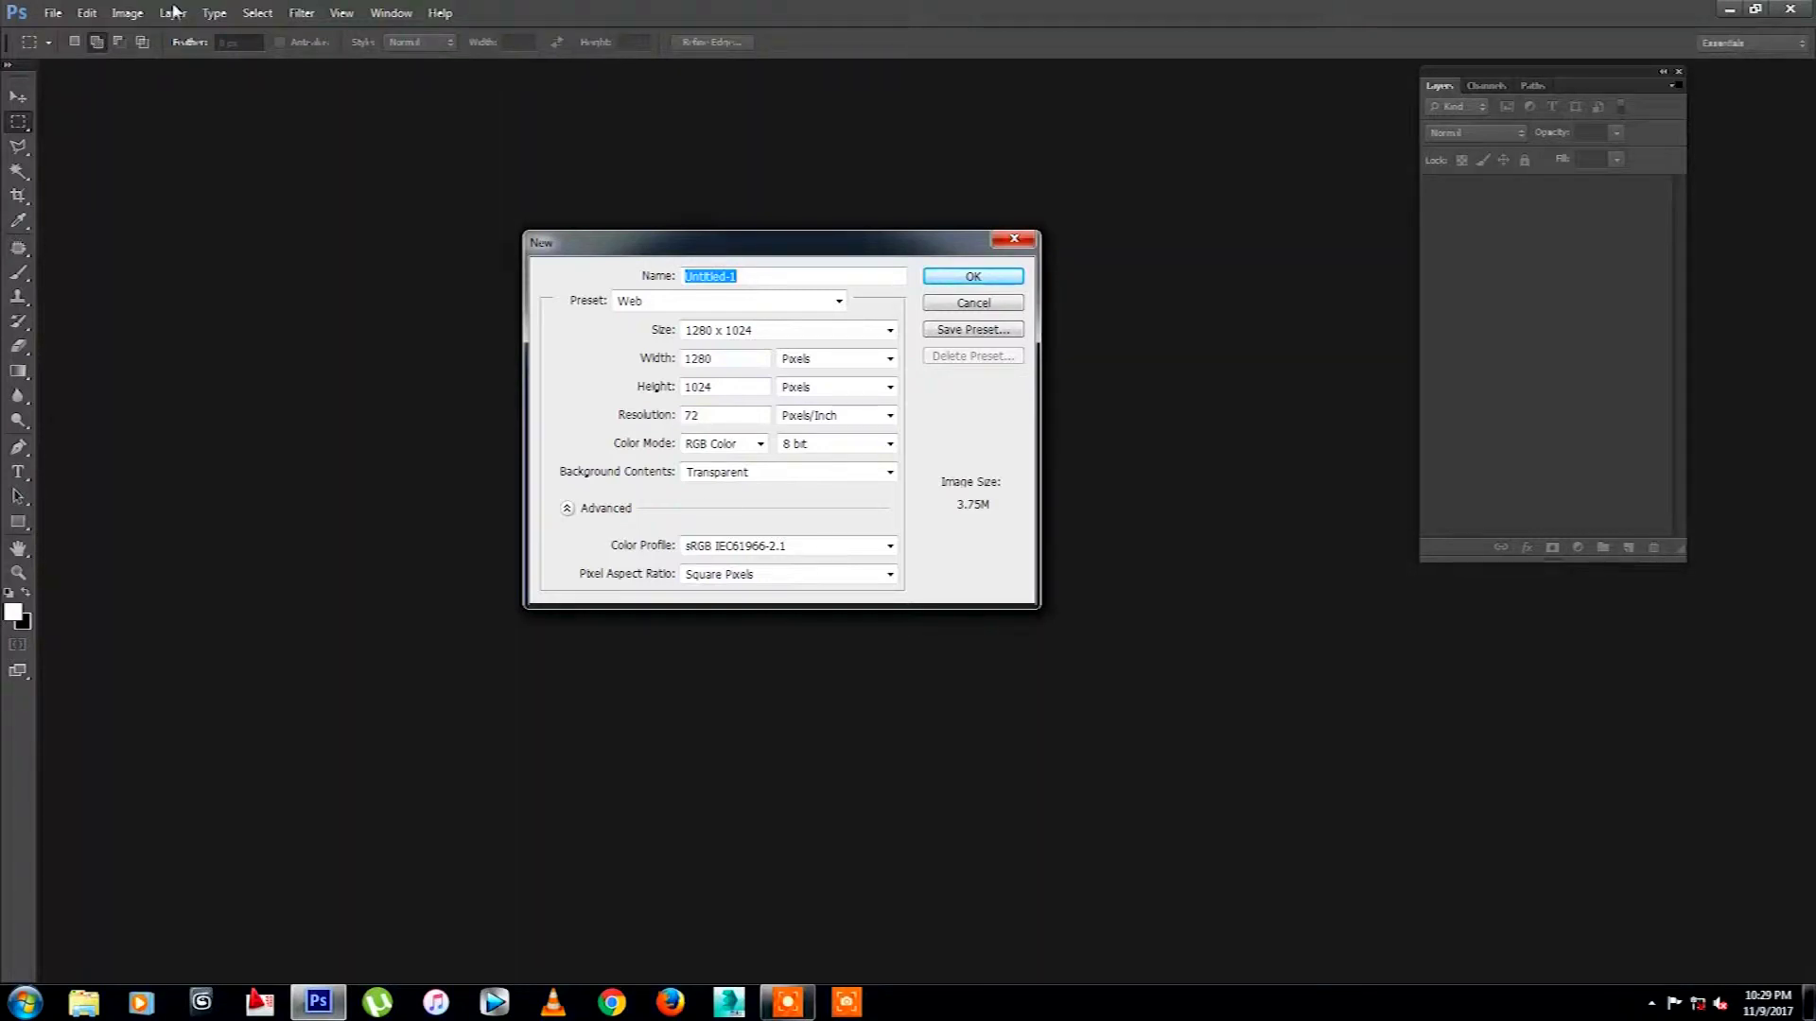
pyautogui.click(974, 305)
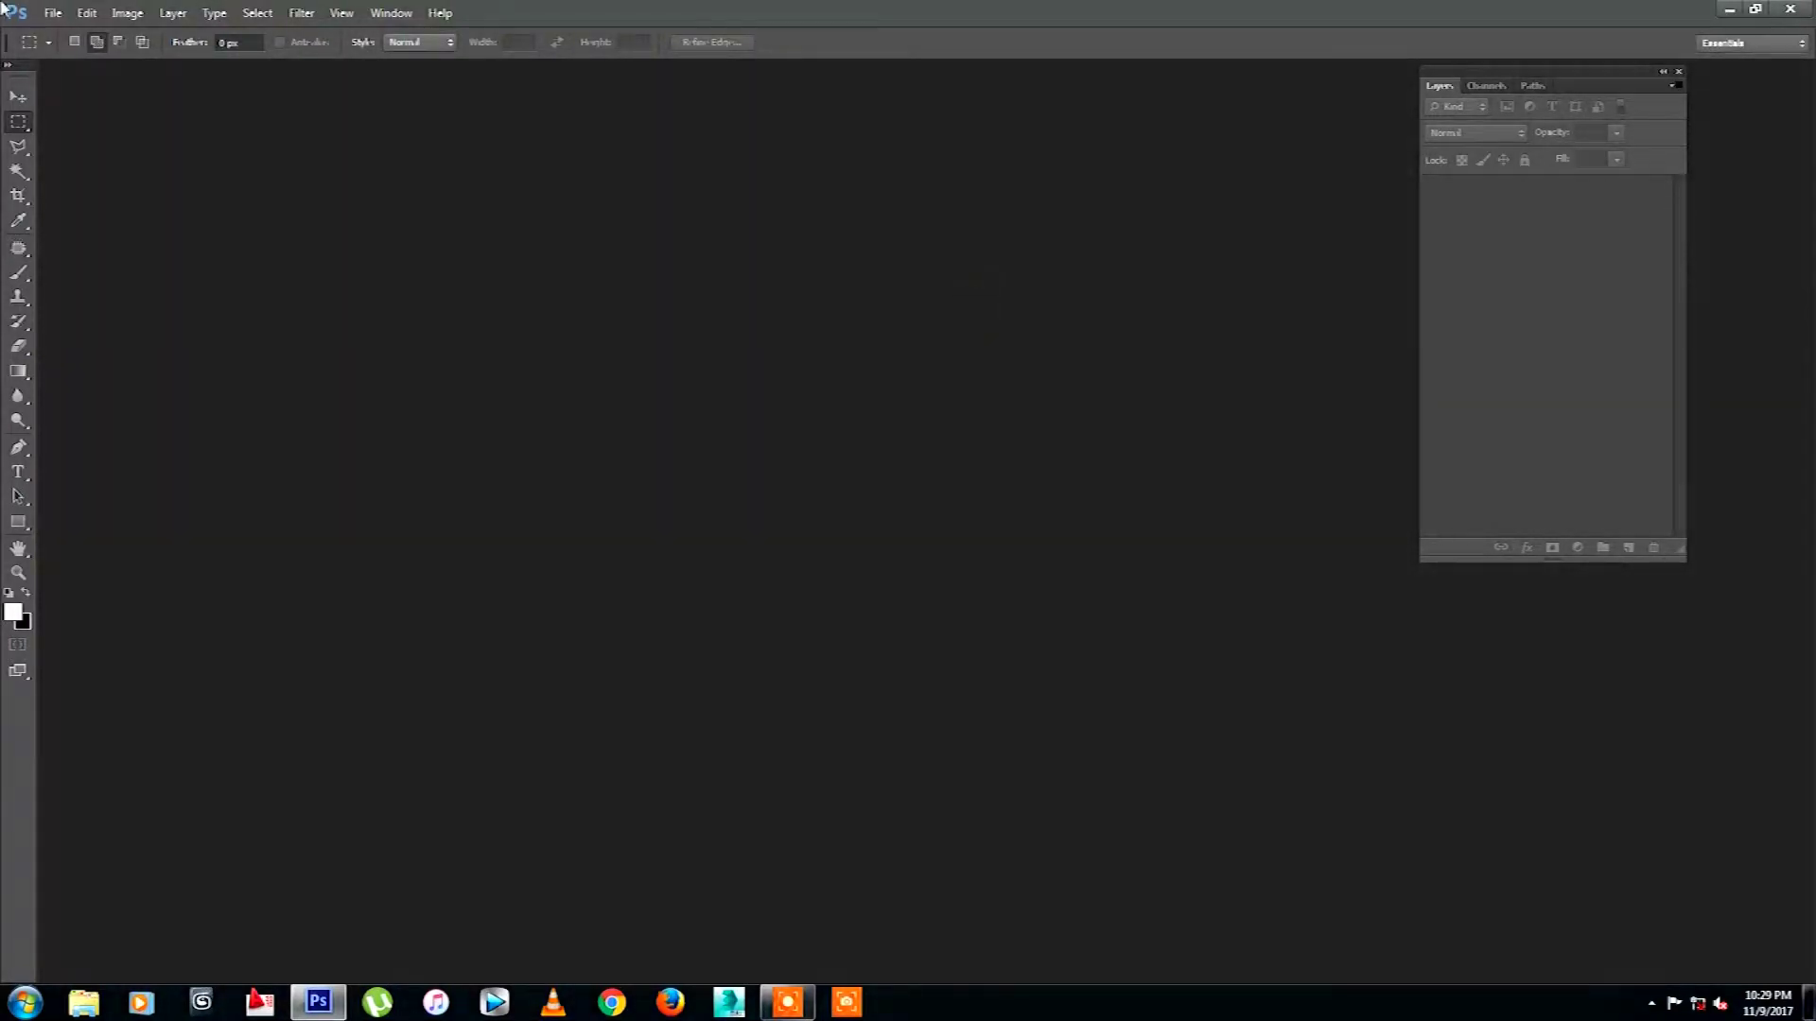
# Step: Open the New dialog, cancel it, then reopen it with Ctrl+N on the 1280×1024 Web preset
pyautogui.click(53, 13)
pyautogui.click(68, 32)
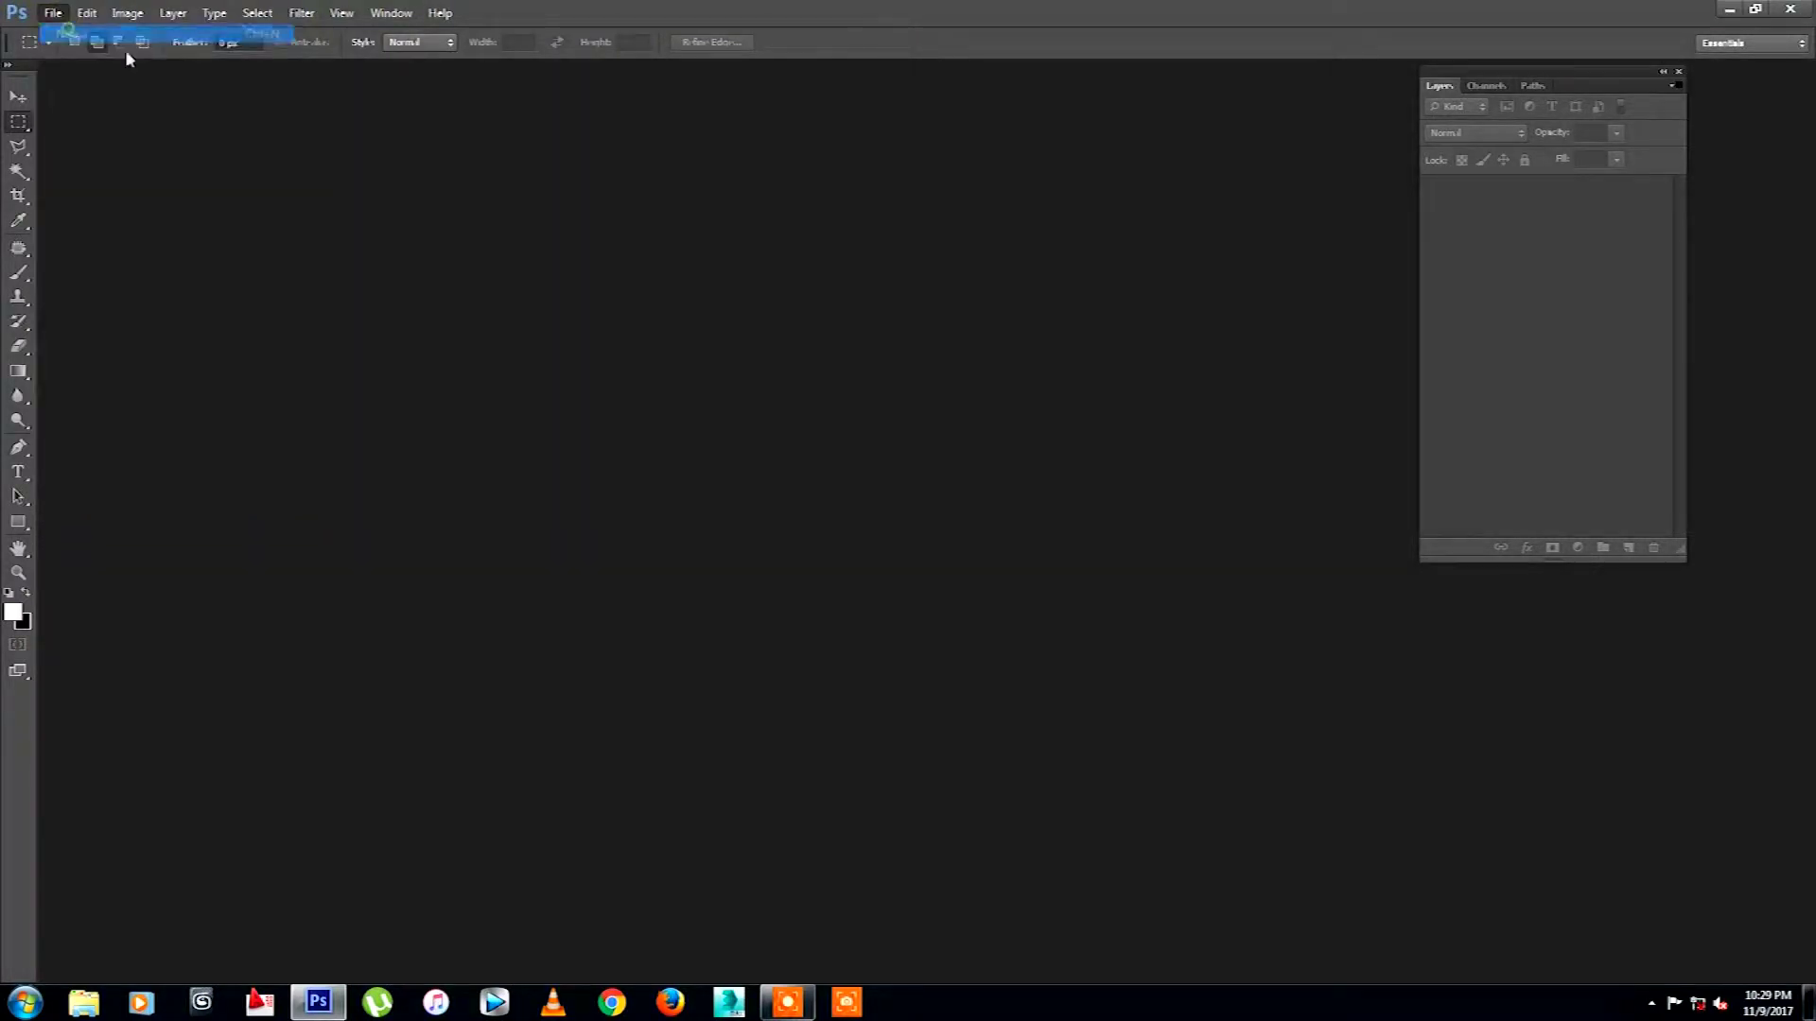
pyautogui.click(975, 305)
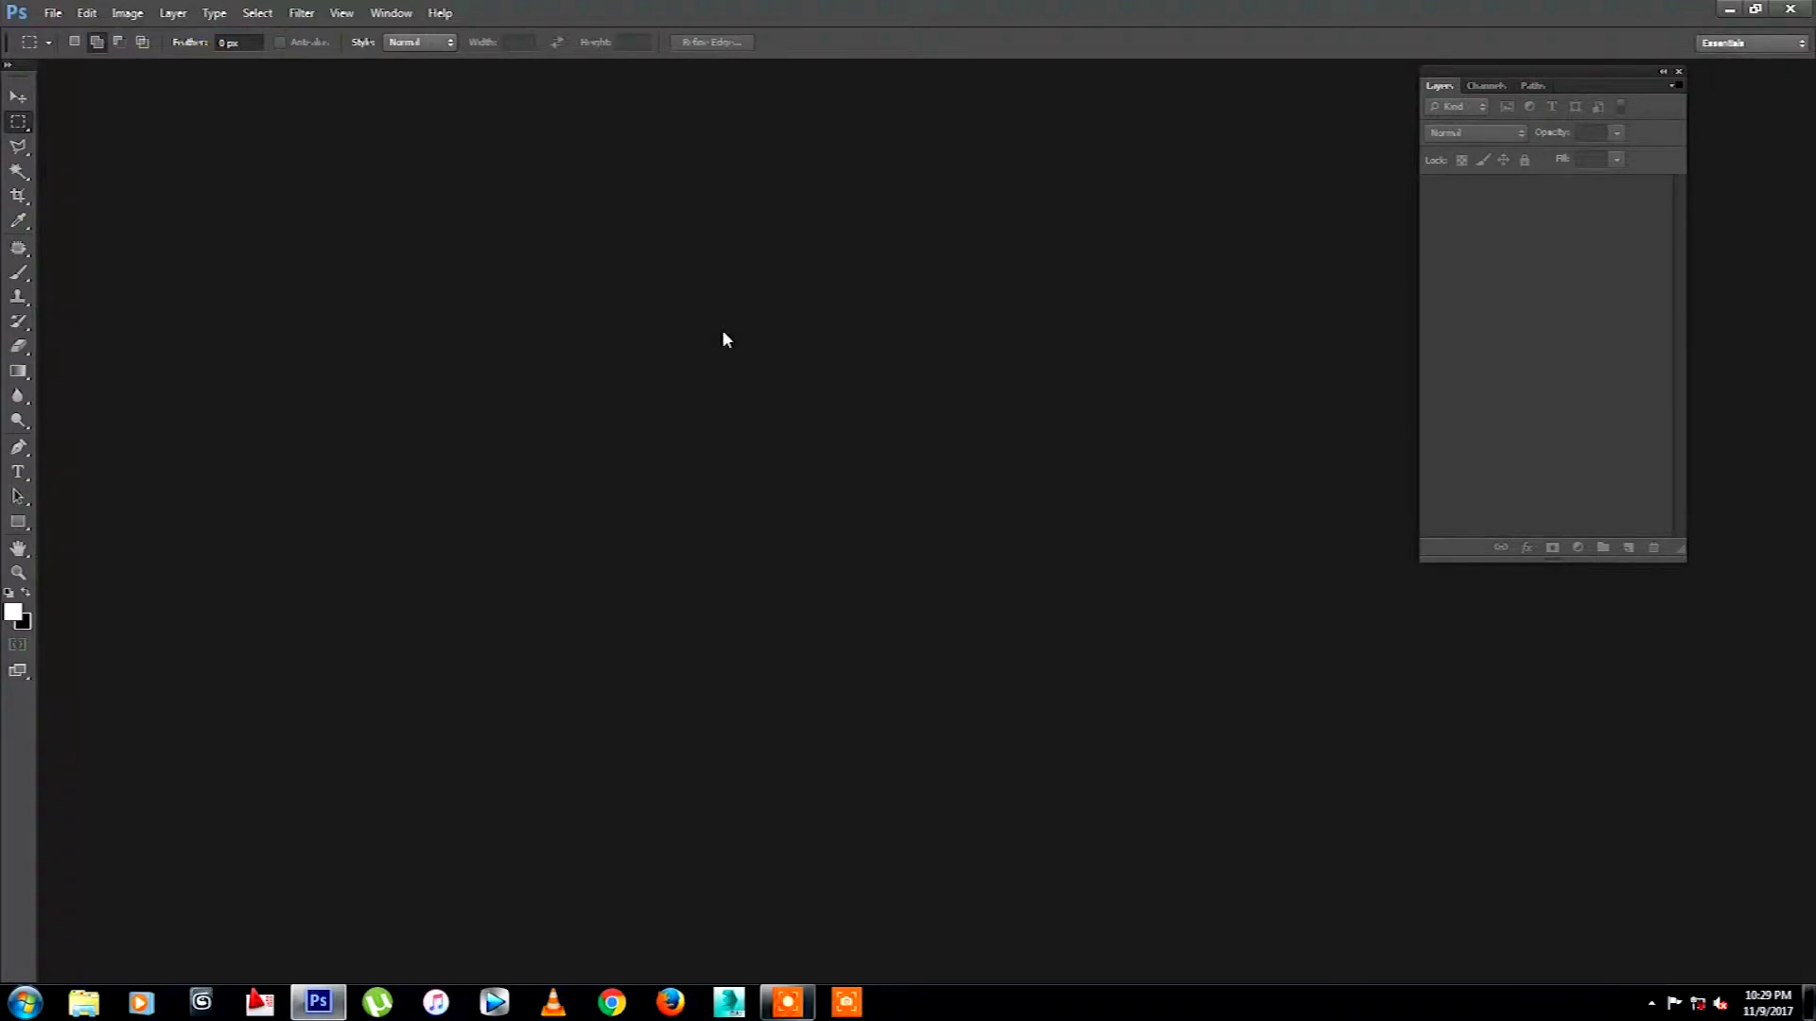
pyautogui.hotkey('ctrl', 'n')
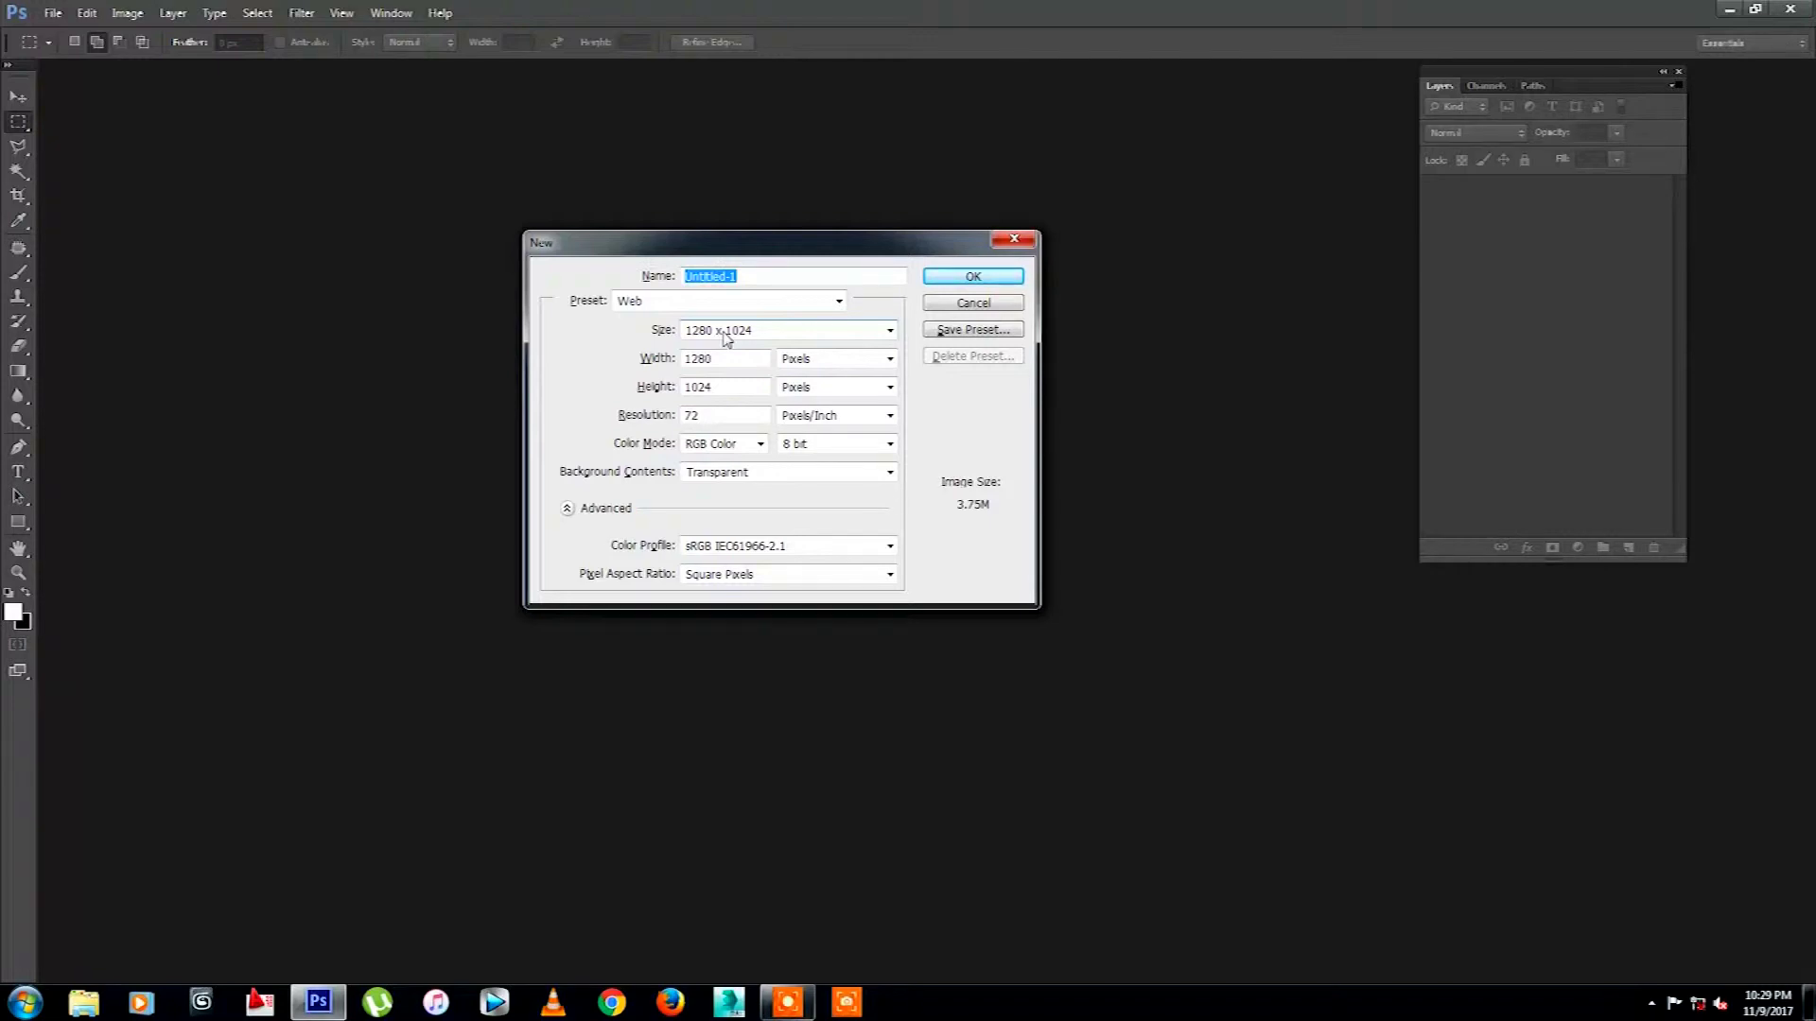
pyautogui.write('Mou')
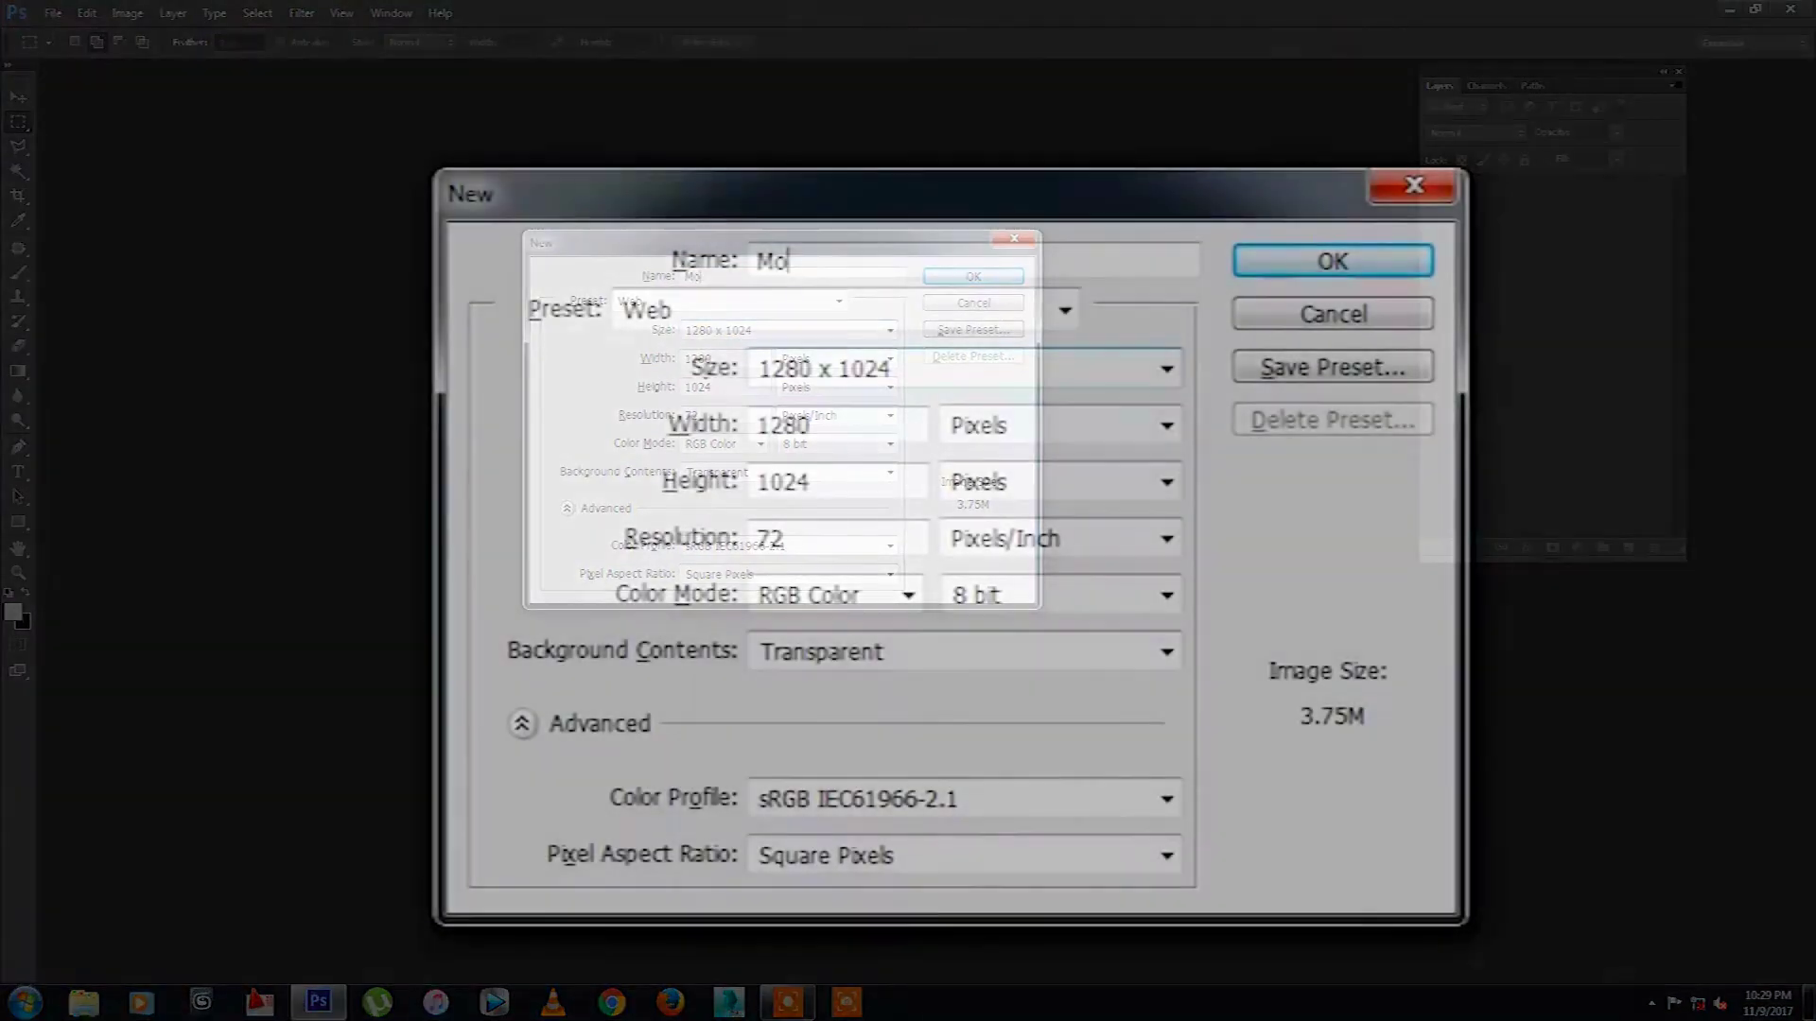
pyautogui.write('u')
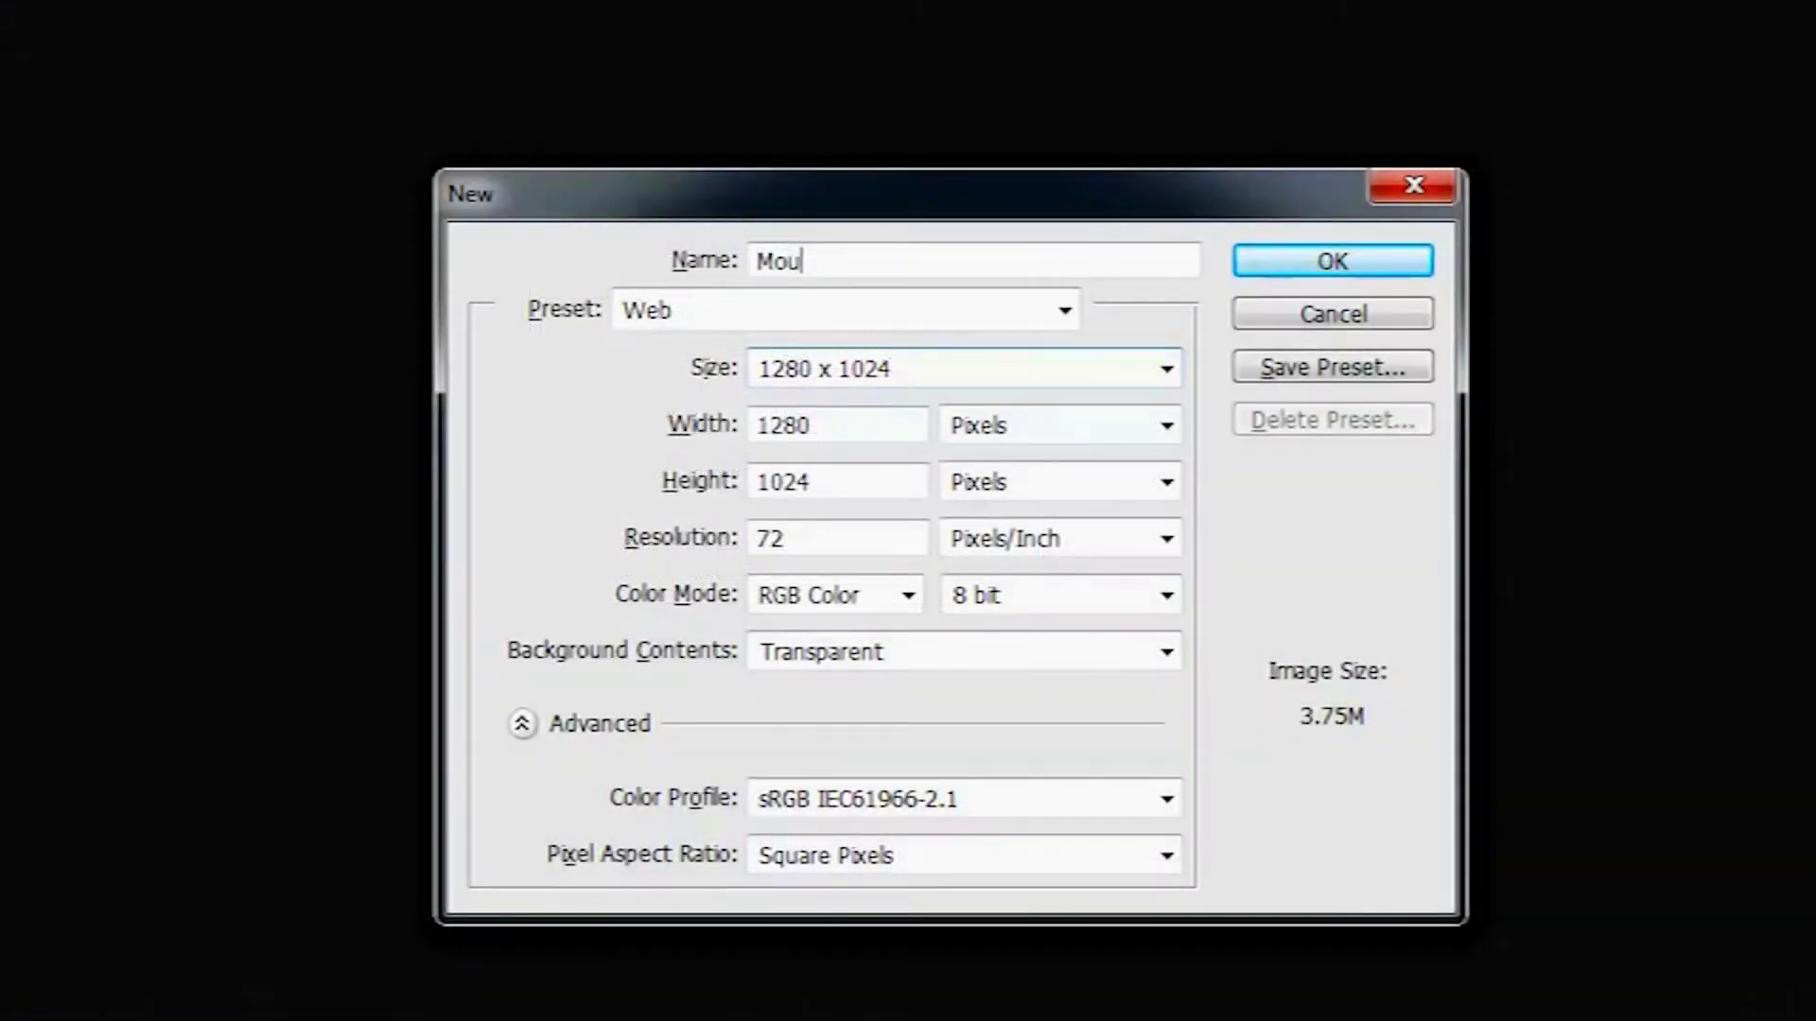
pyautogui.write('lderc')
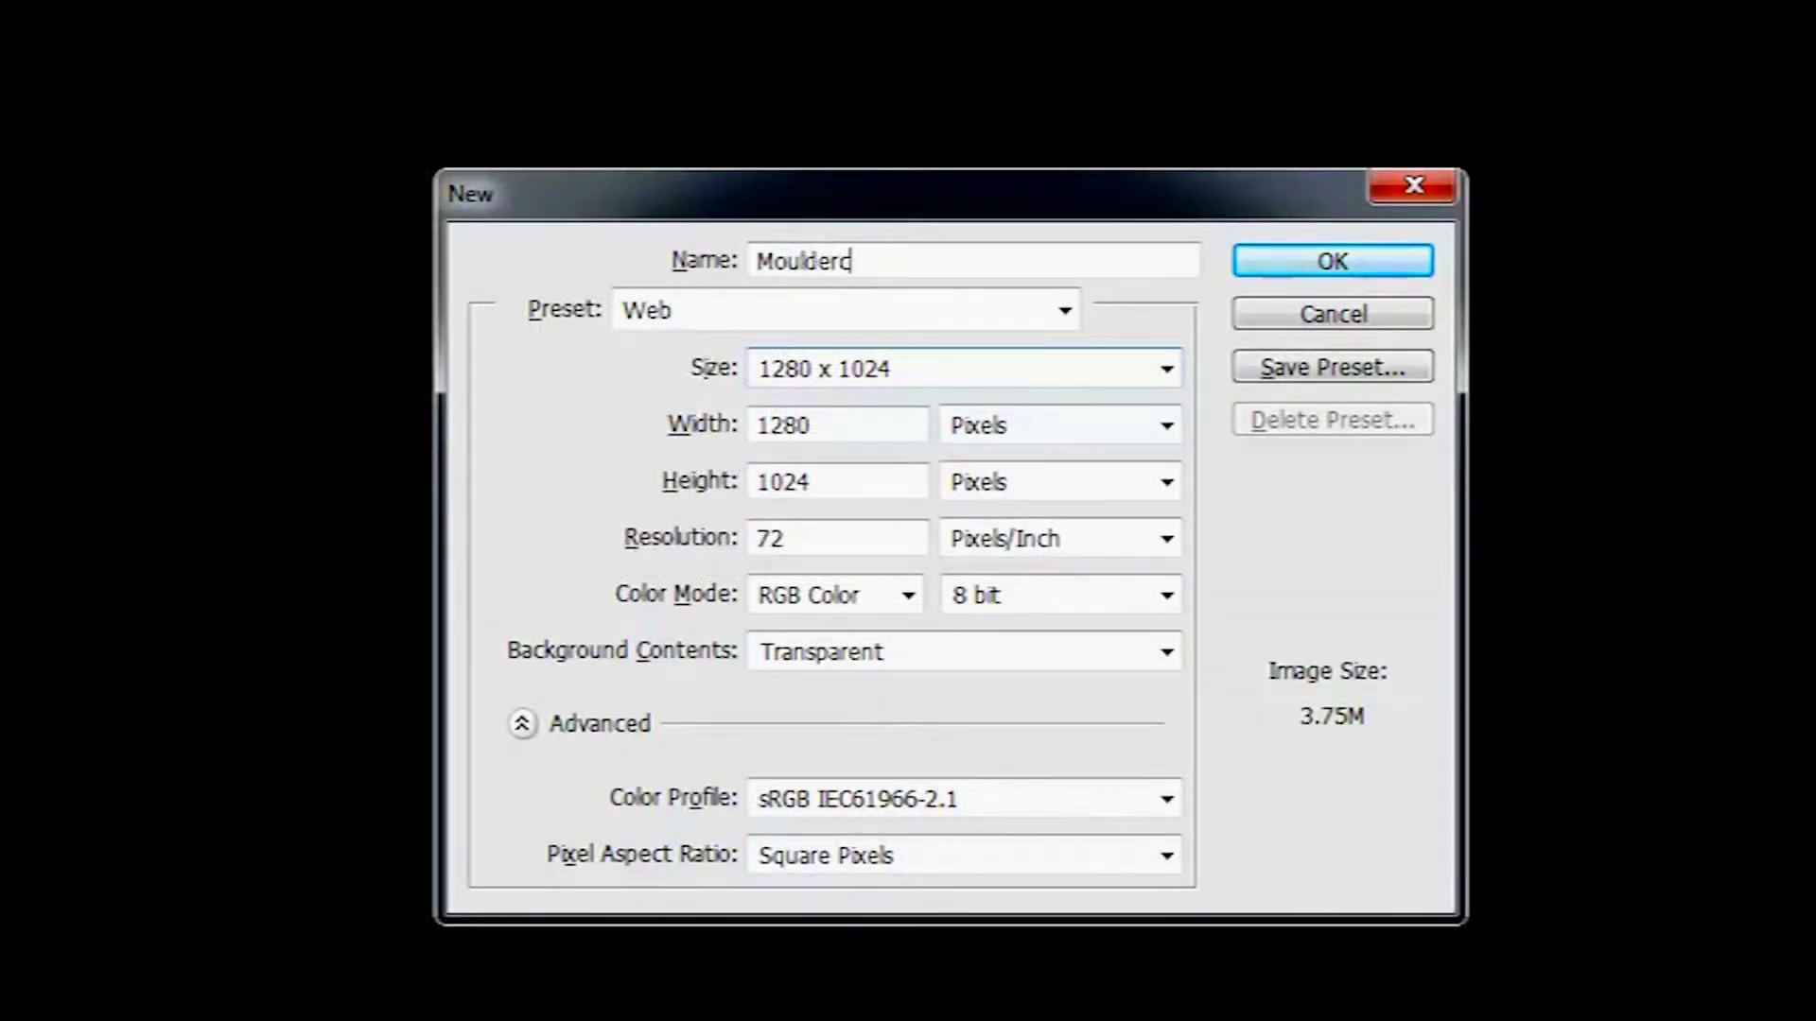
pyautogui.write('reations')
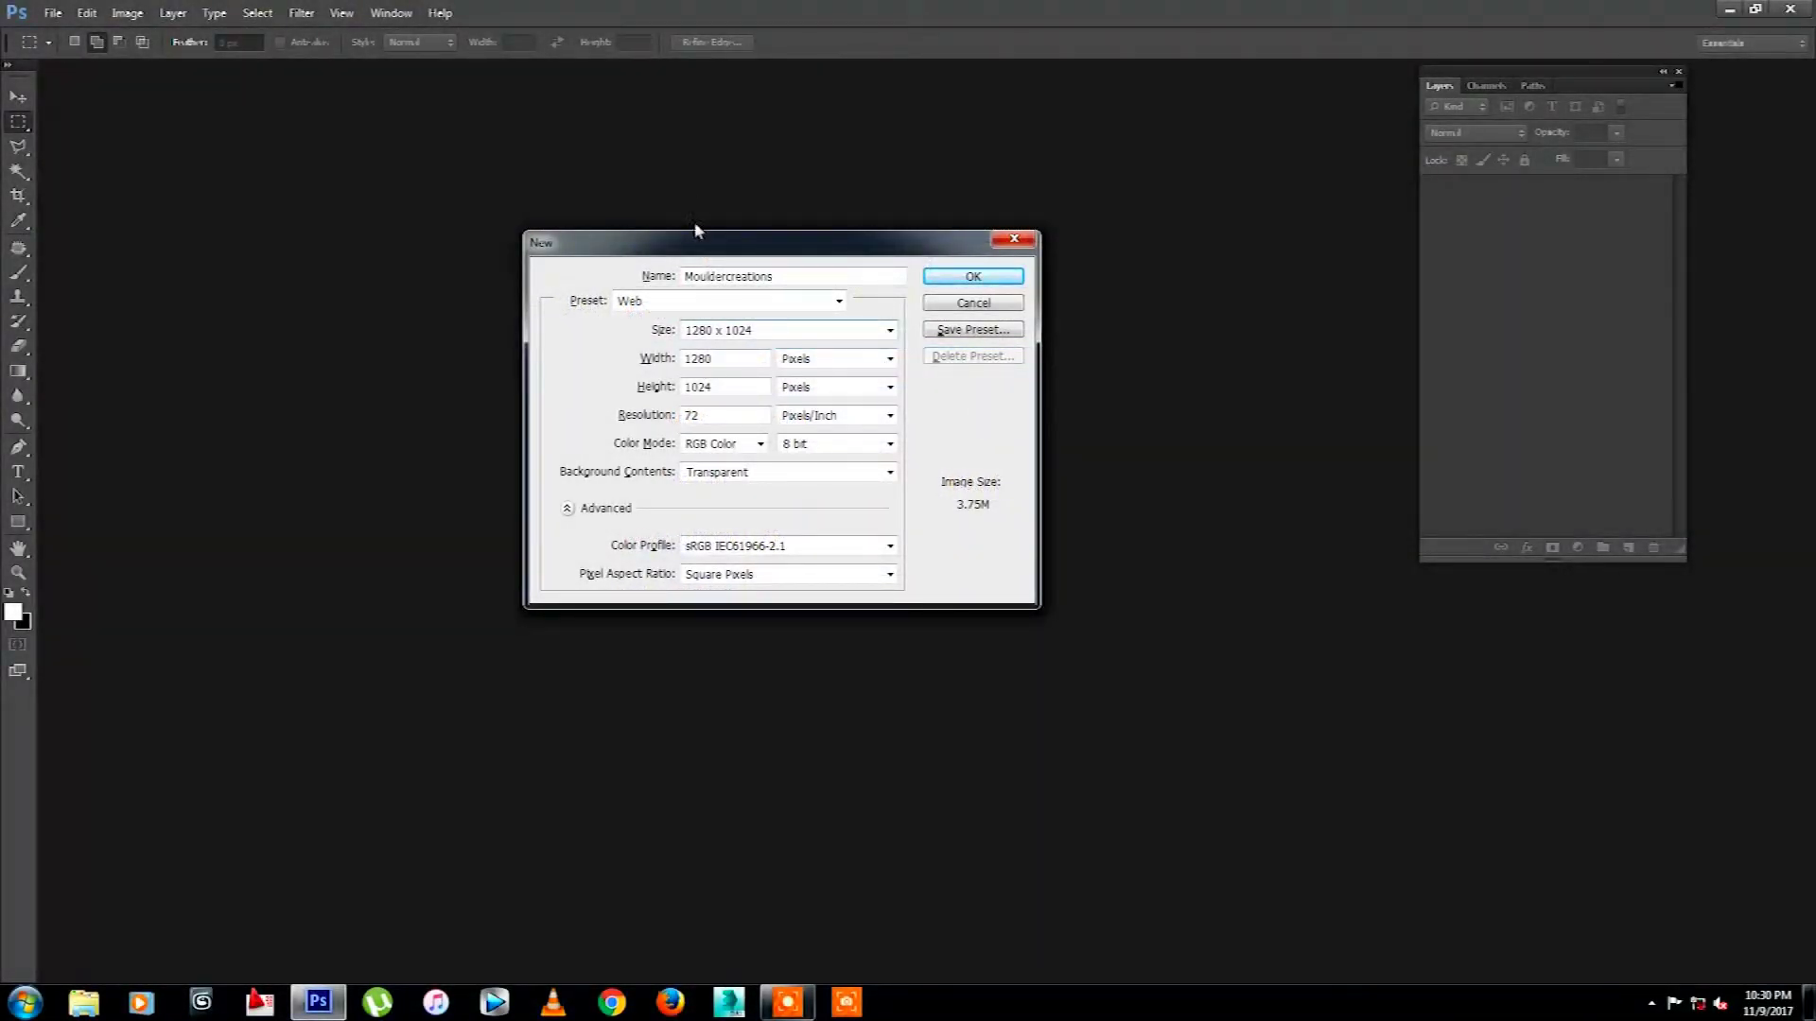
# Step: Open the Preset list of the New dialog for the document named Mouldercreations
pyautogui.click(784, 301)
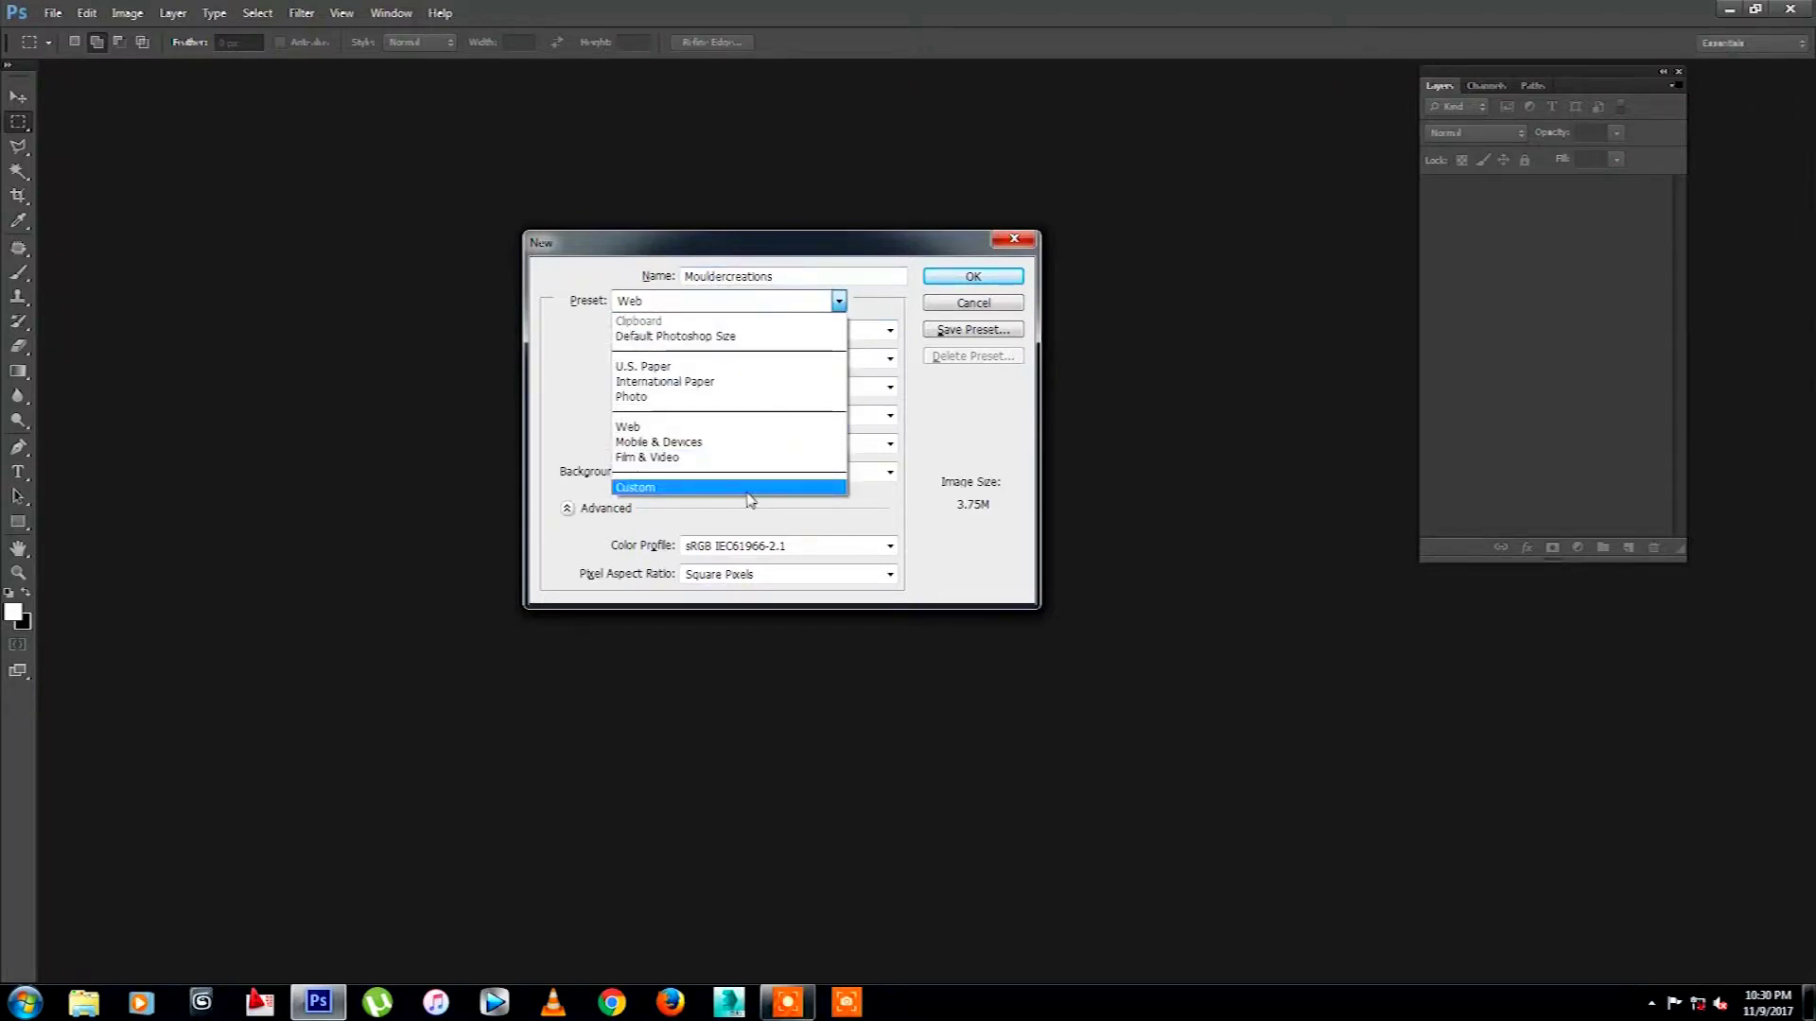
# Step: Try the Default Photoshop Size and U.S. Paper presets, then choose International Paper (A4, 300 ppi)
pyautogui.click(725, 338)
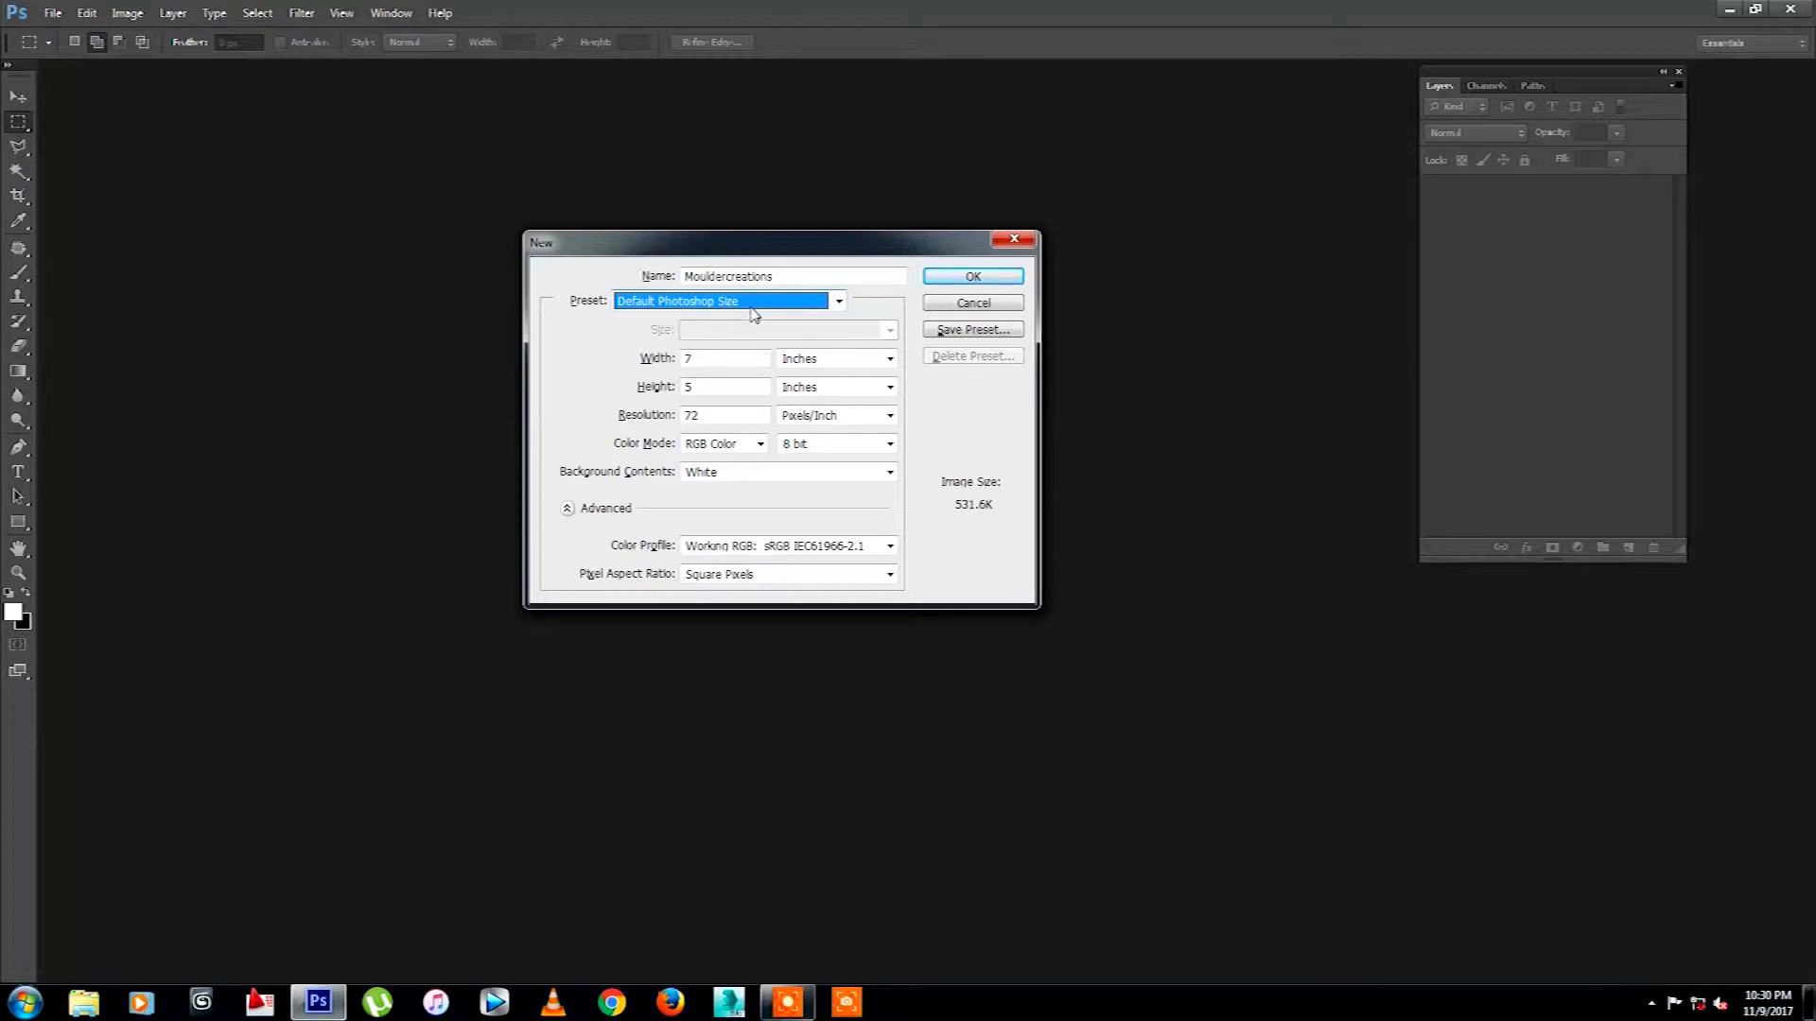
pyautogui.click(753, 315)
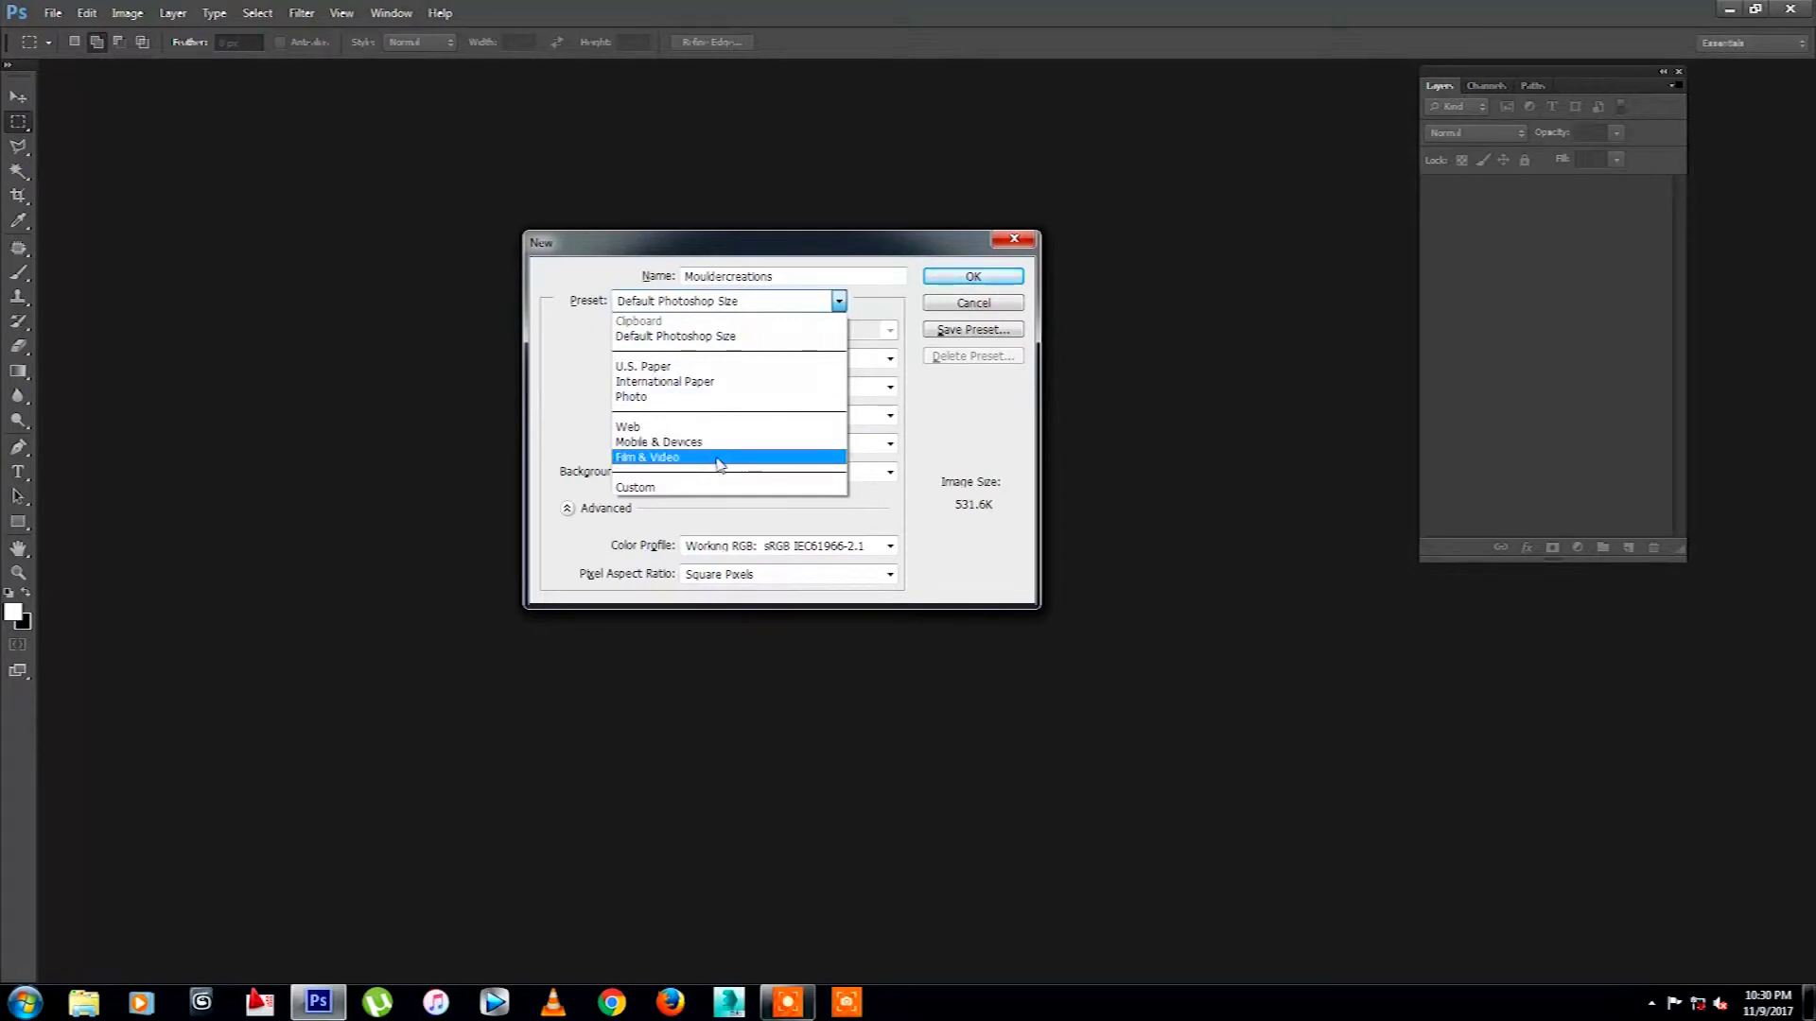
pyautogui.click(703, 366)
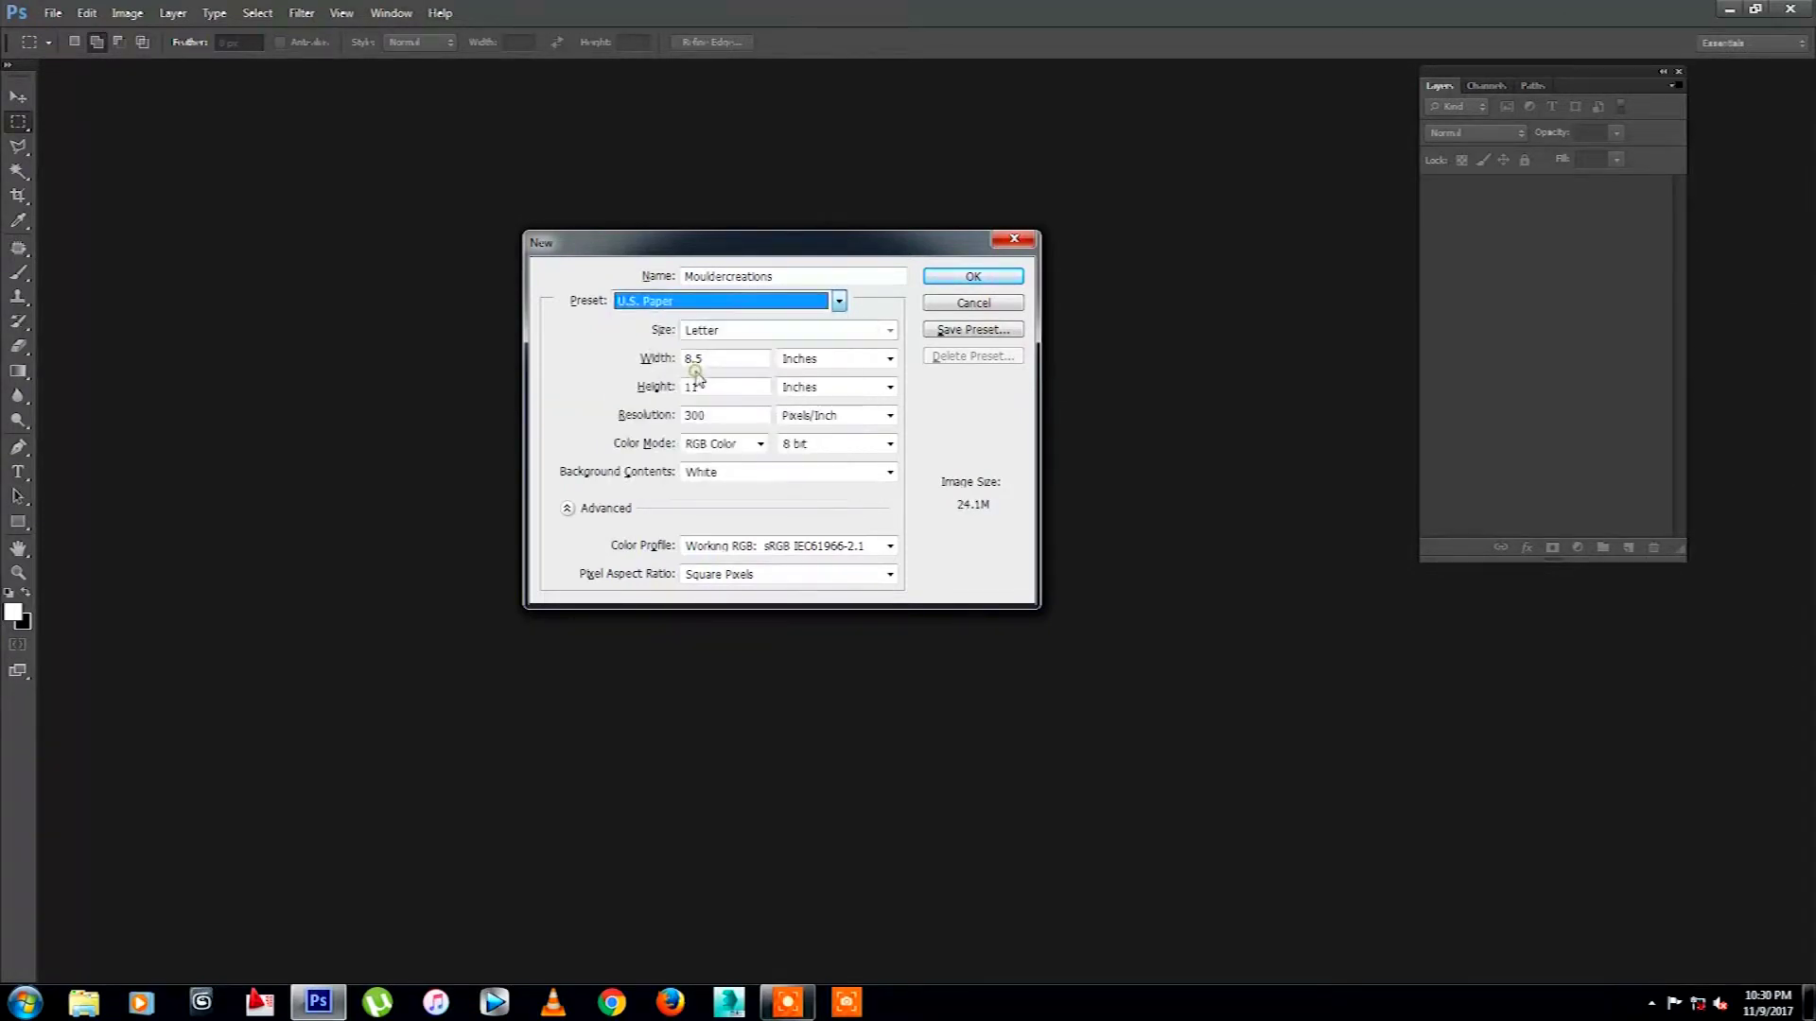
pyautogui.click(729, 330)
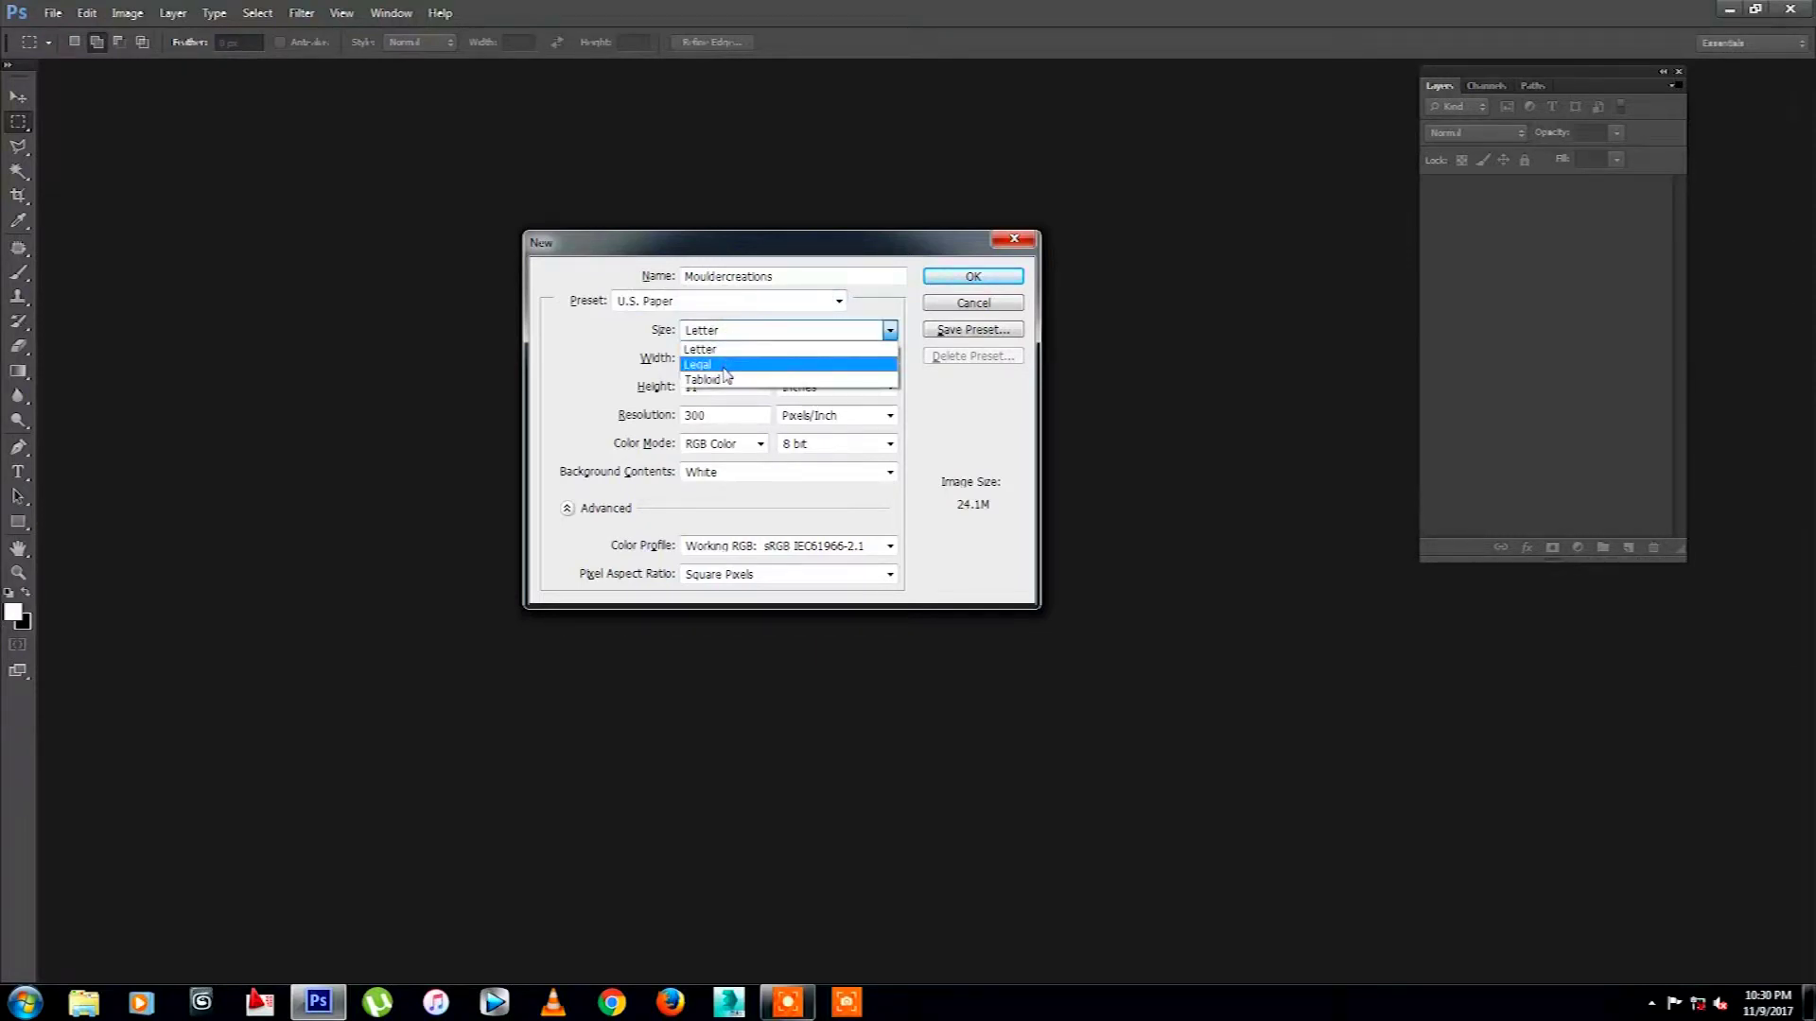
pyautogui.click(620, 355)
pyautogui.click(701, 299)
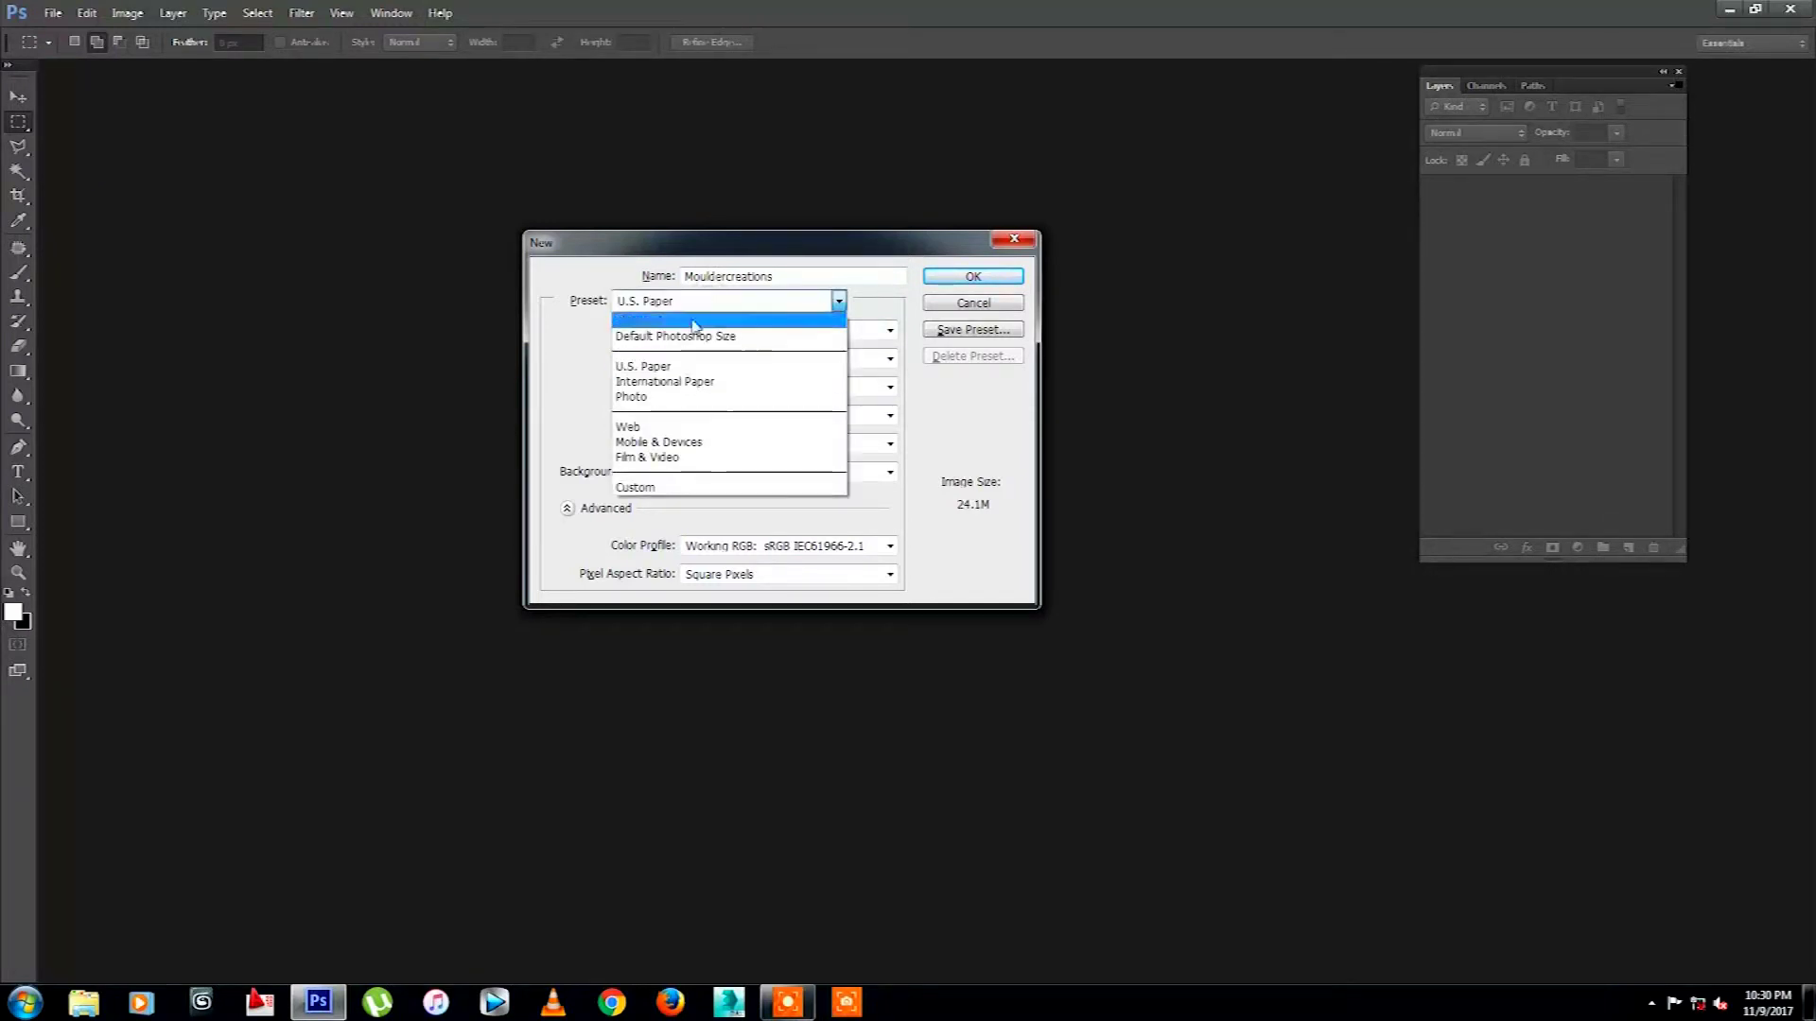
pyautogui.click(710, 382)
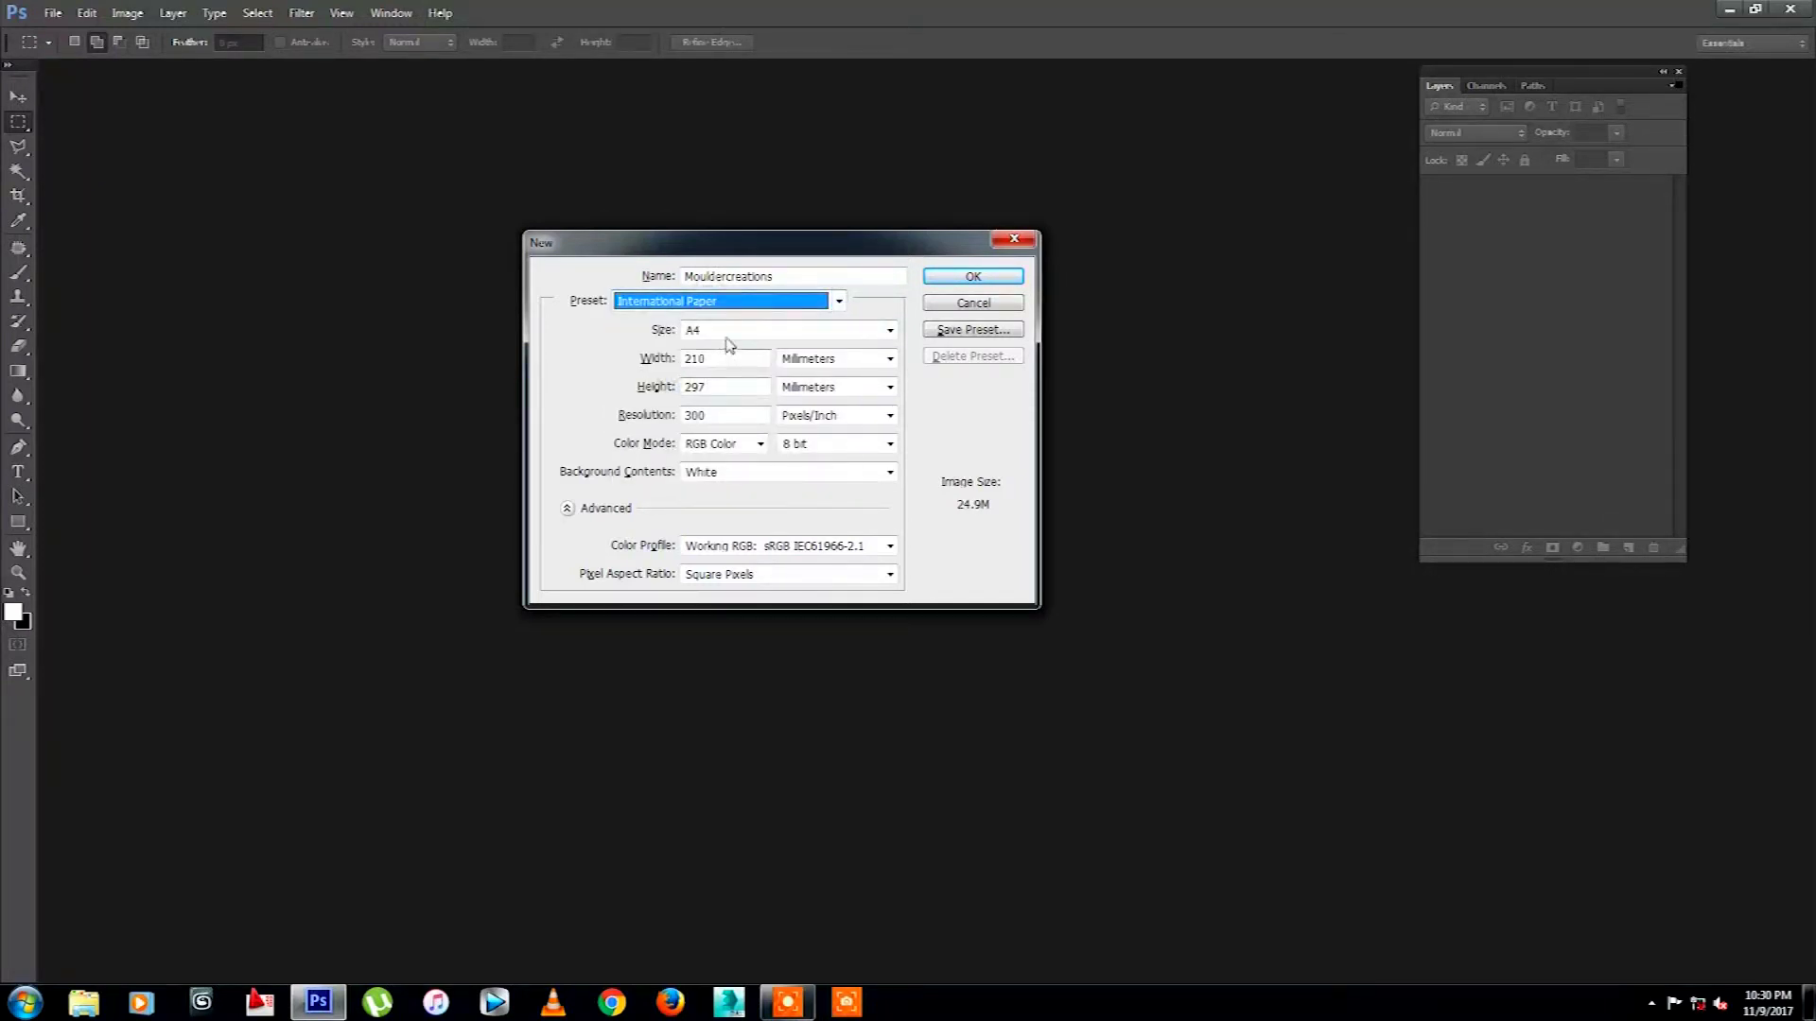
# Step: Check the Size and width-unit lists, keeping A4 and Millimeters
pyautogui.click(726, 335)
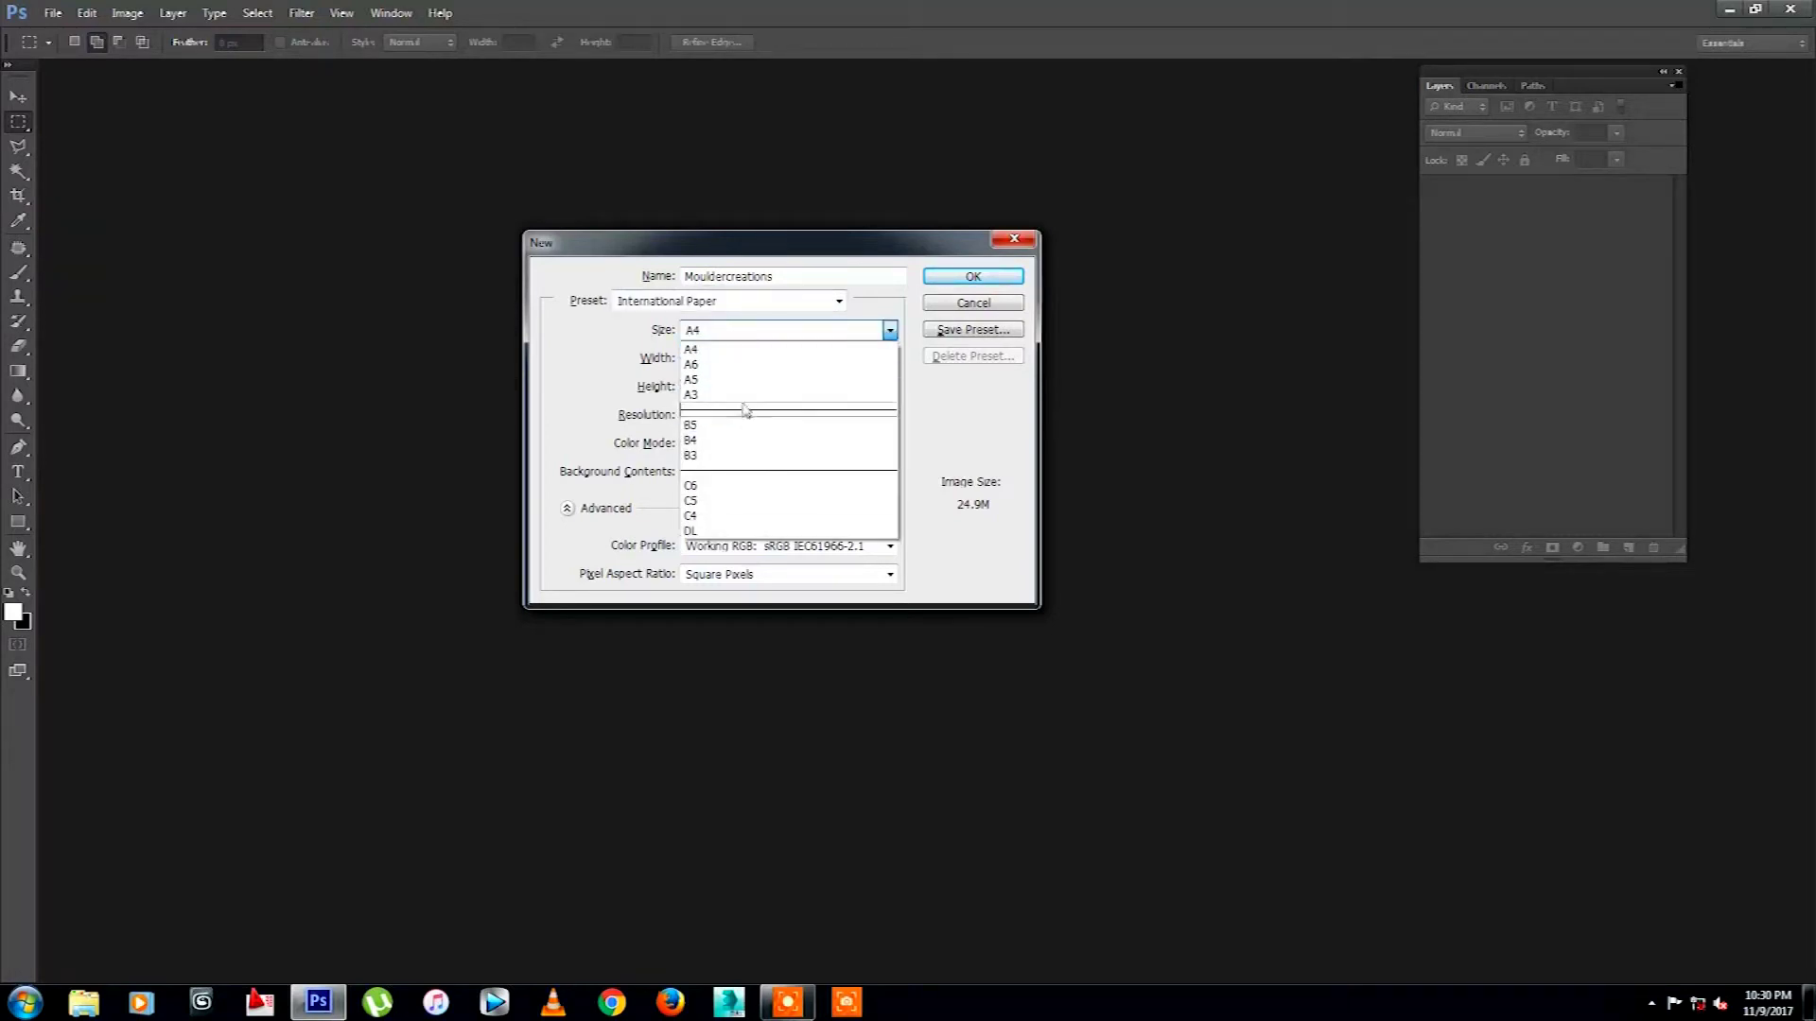
pyautogui.click(624, 367)
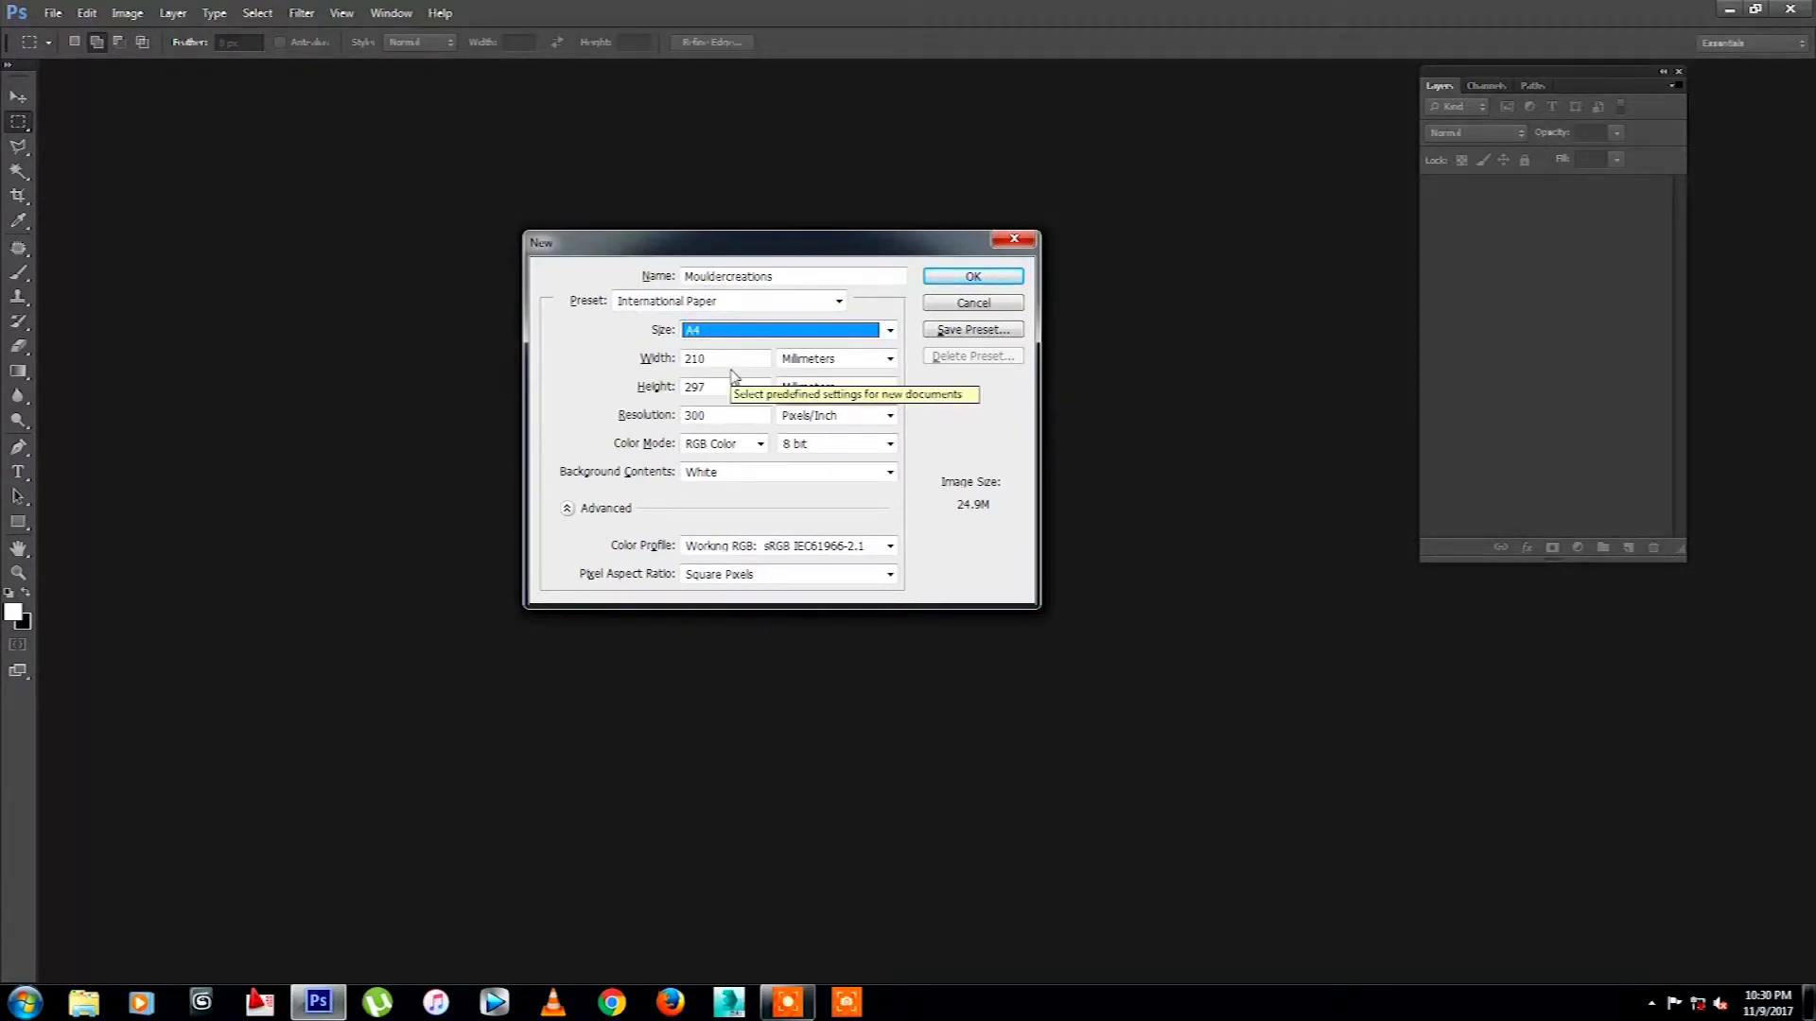
pyautogui.click(816, 358)
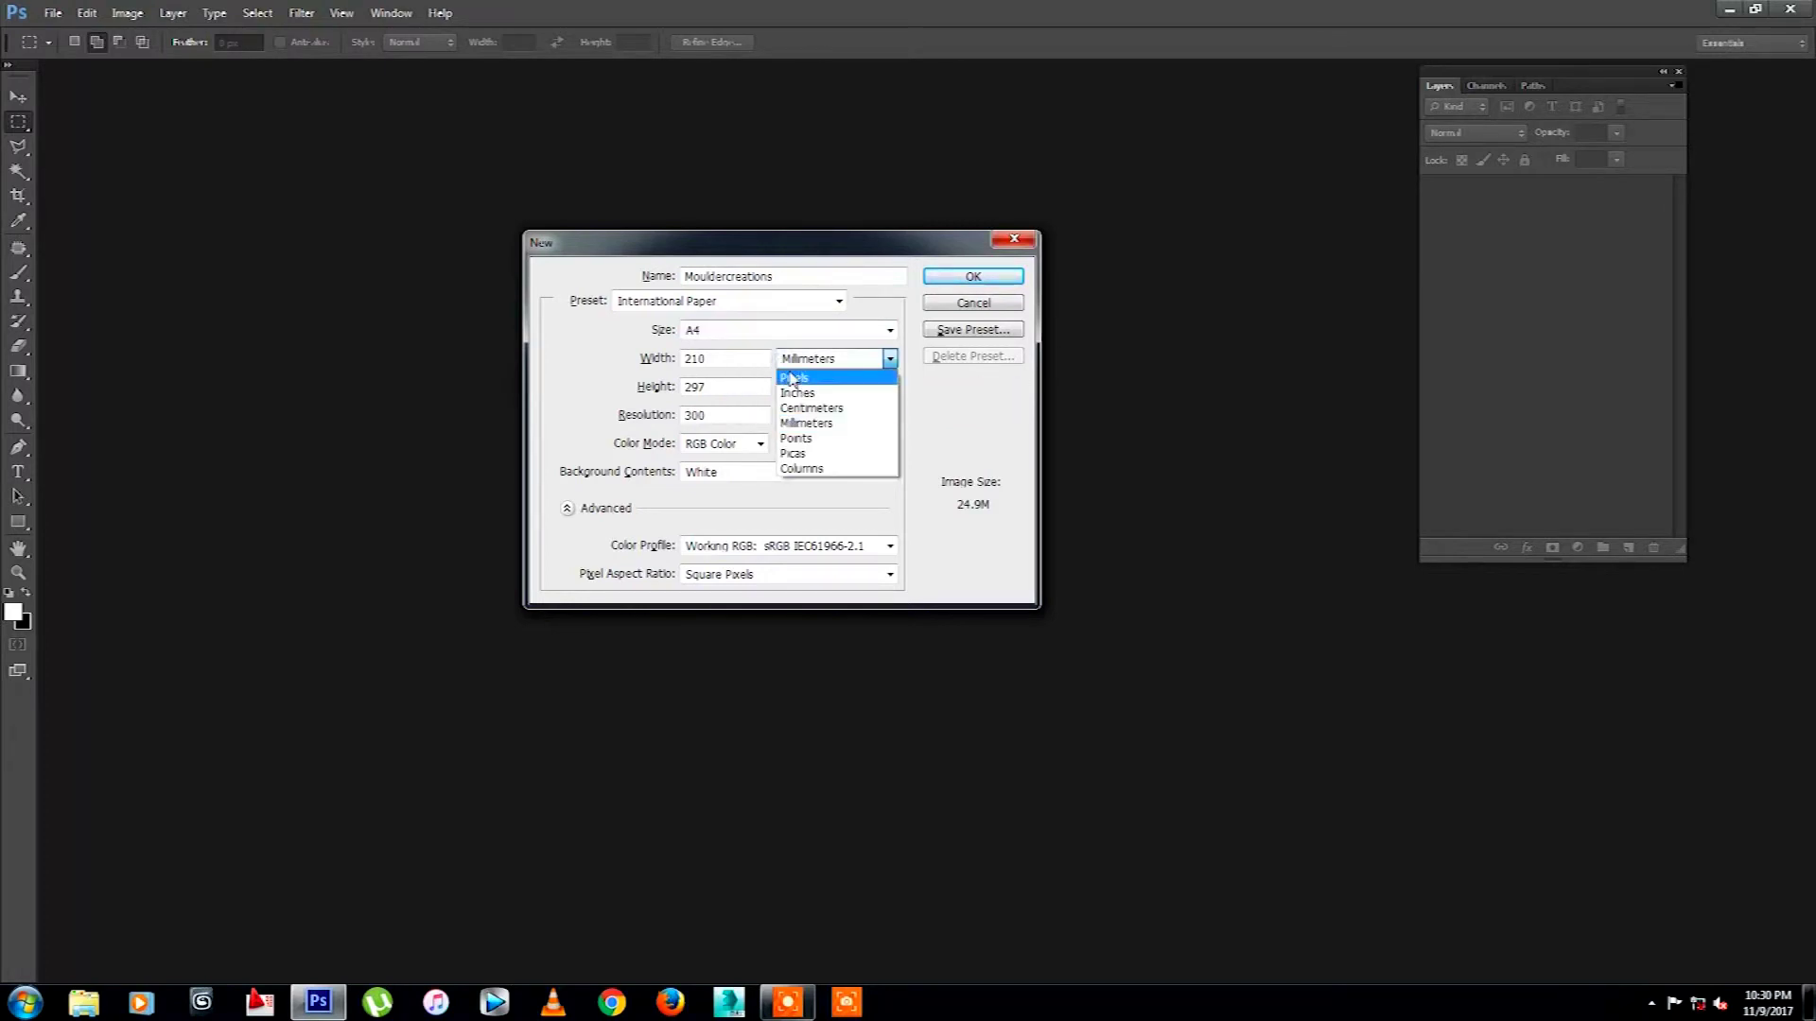
pyautogui.click(714, 332)
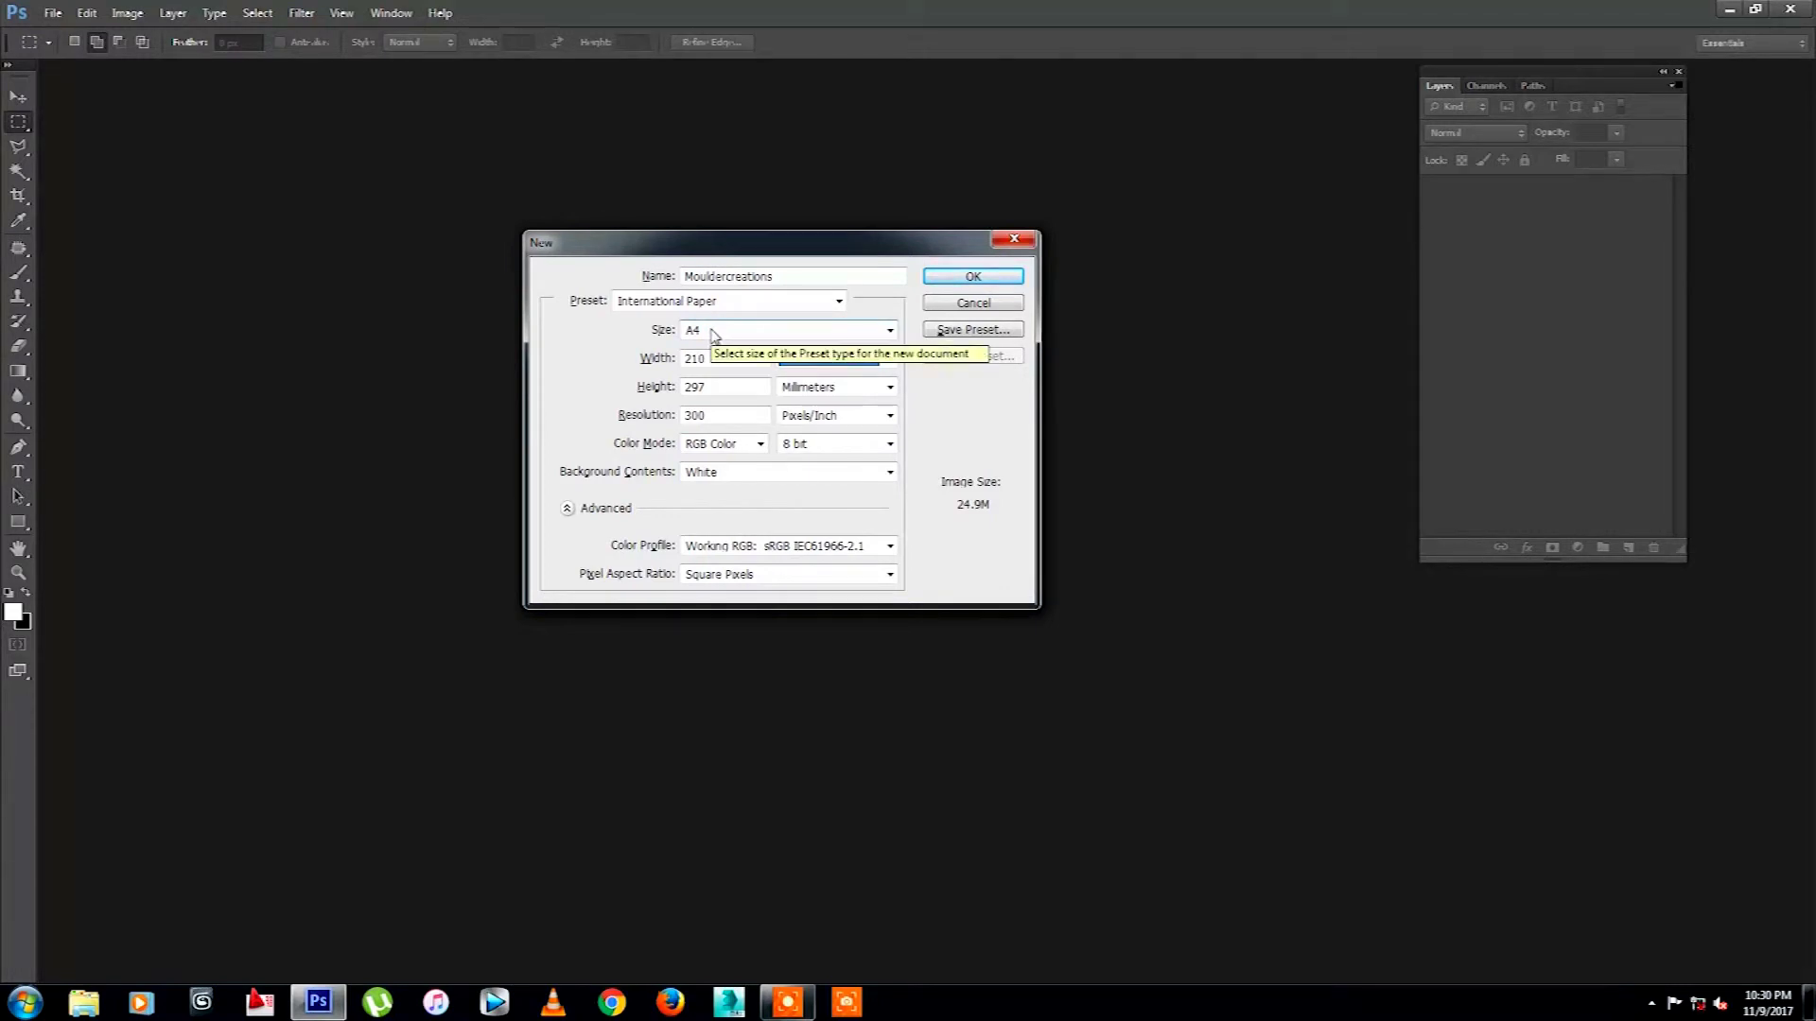
pyautogui.click(714, 332)
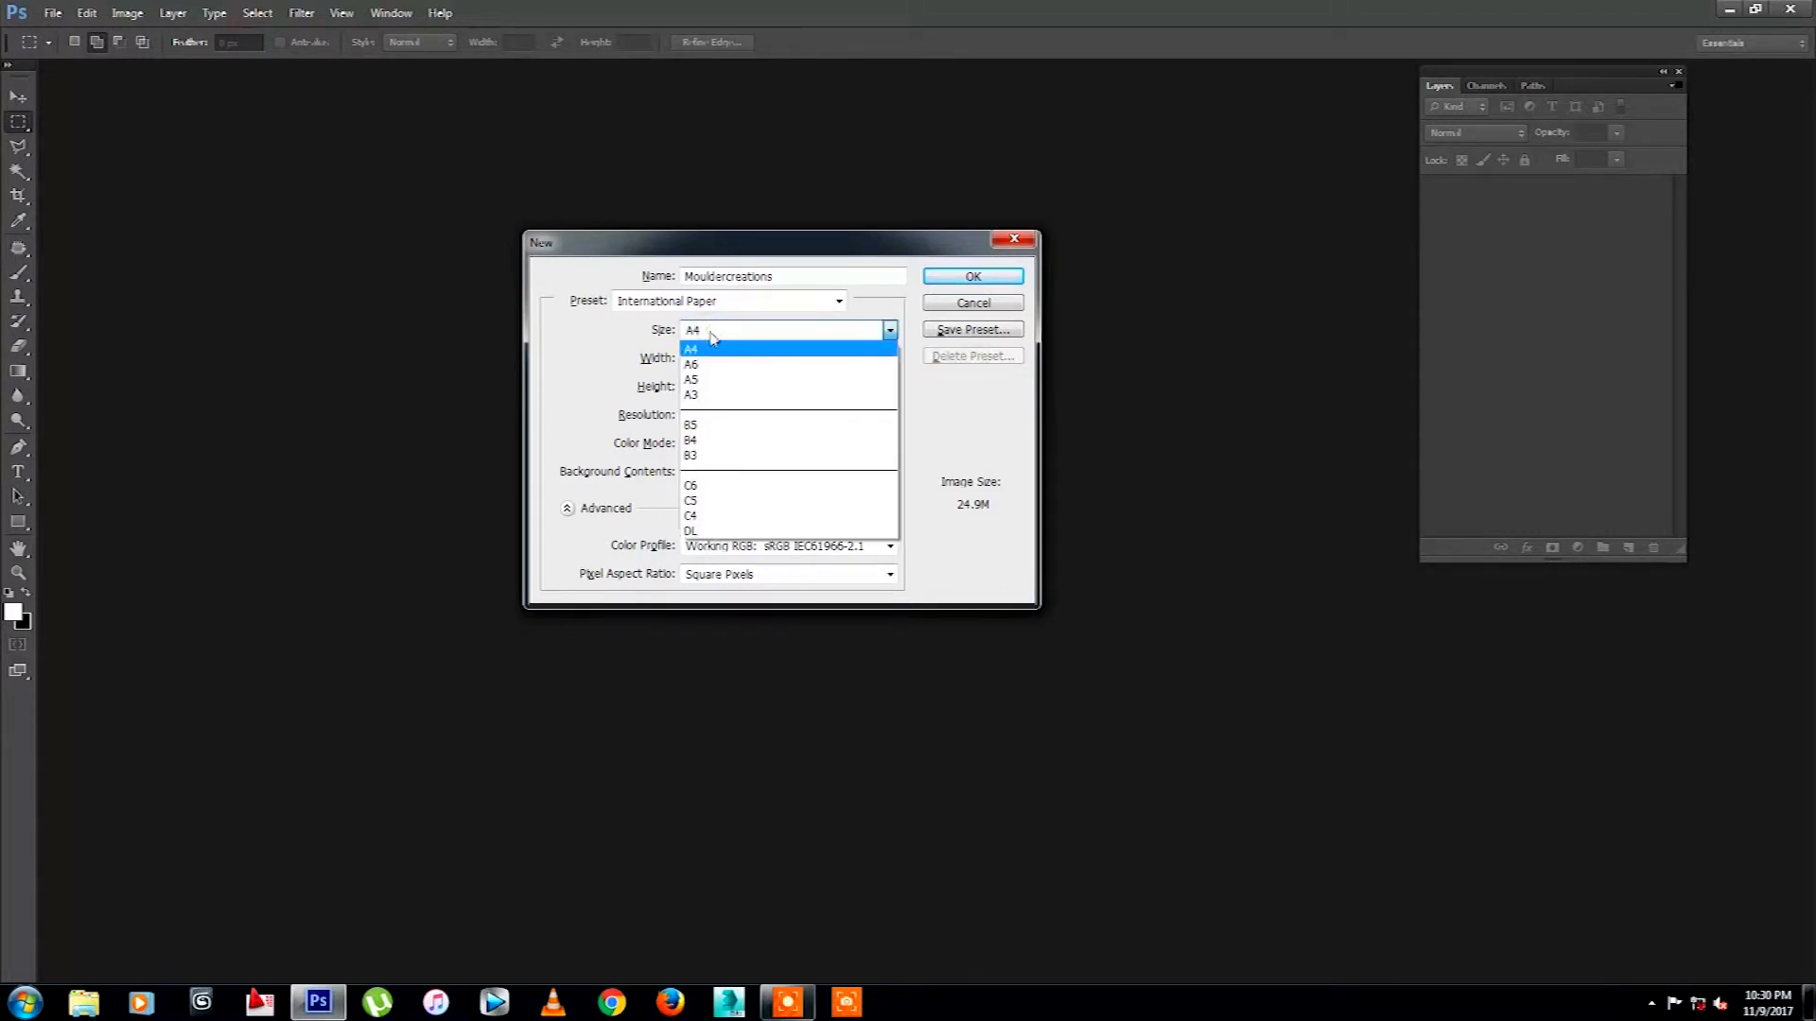
pyautogui.click(713, 342)
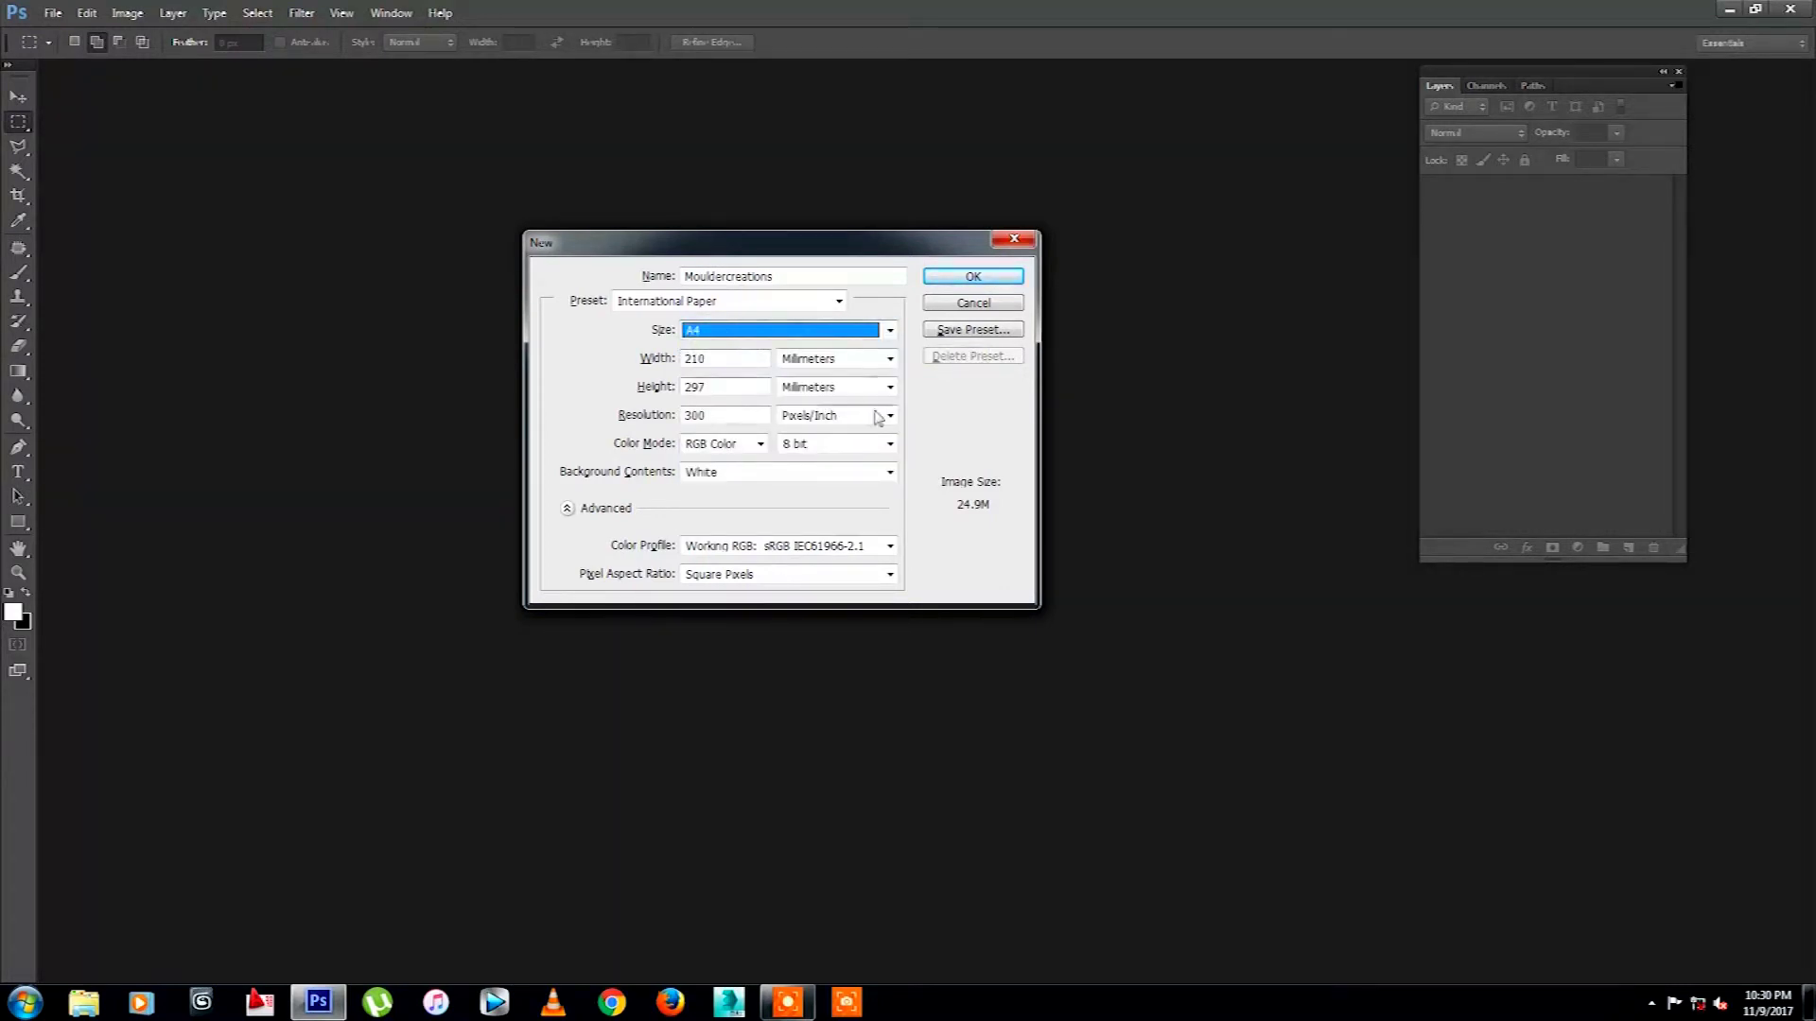
# Step: Switch the preset to Photo and keep the Landscape, 2 x 3 size
pyautogui.click(761, 301)
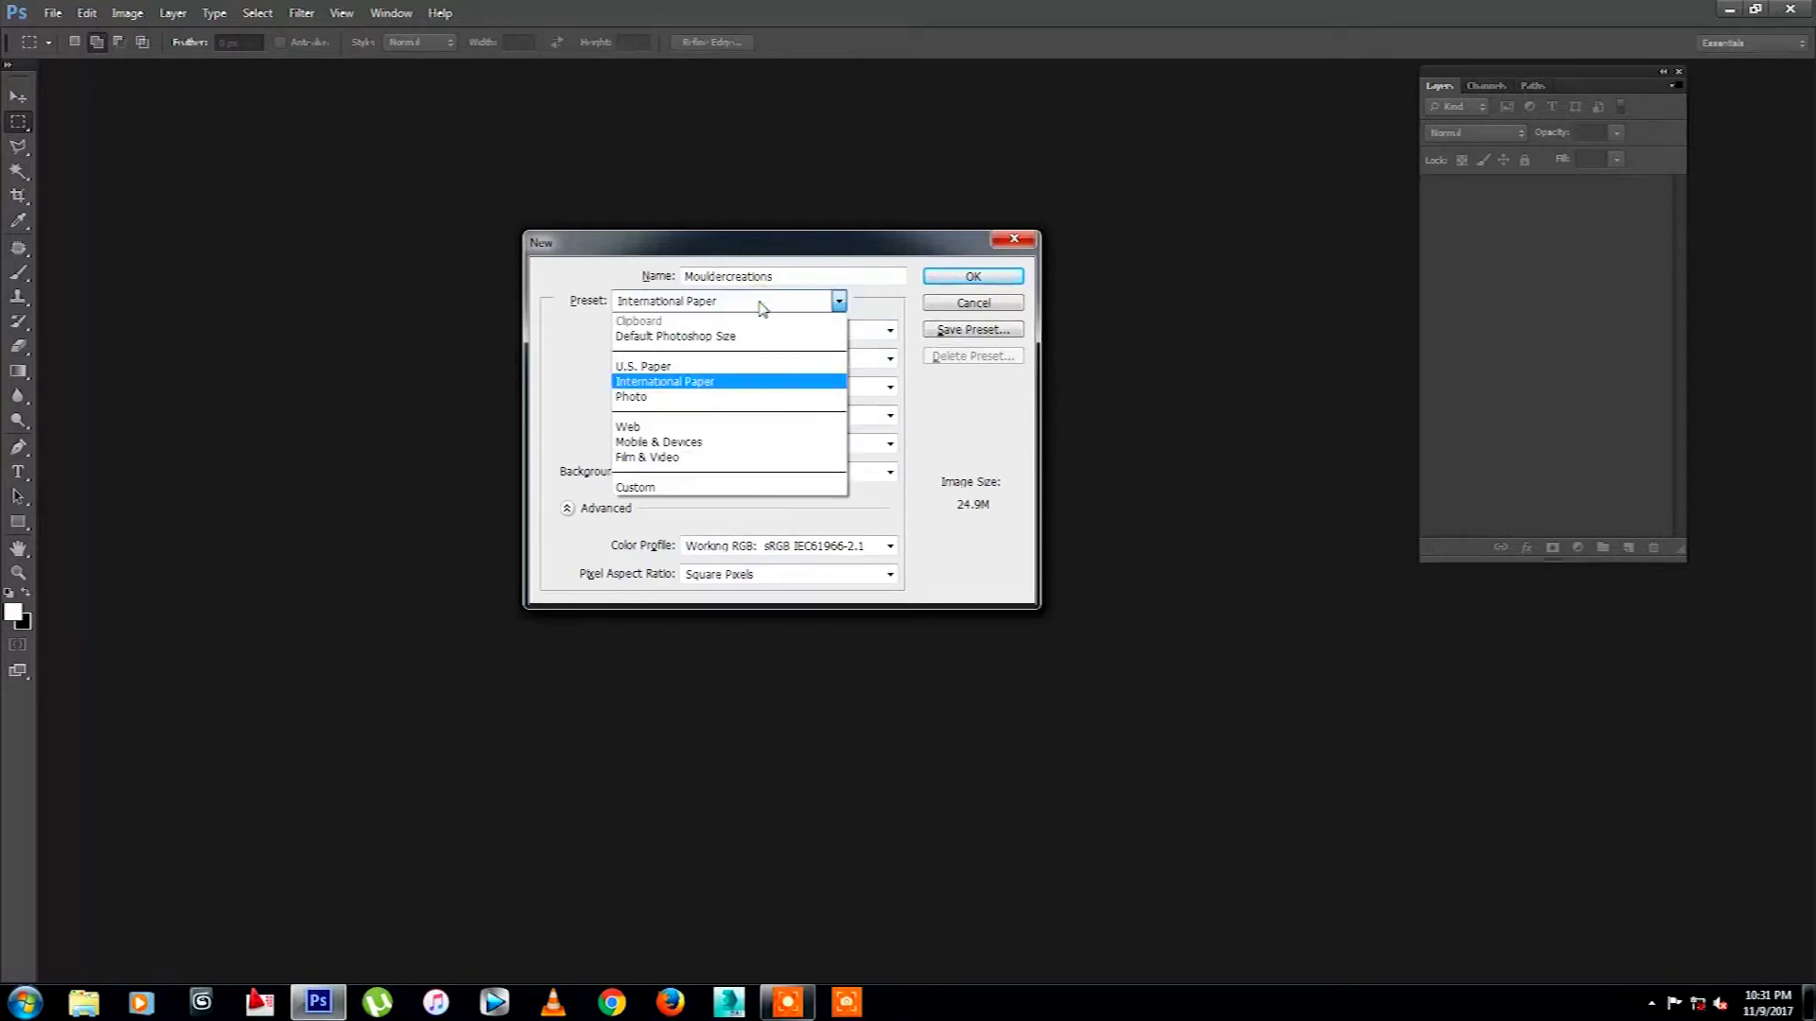
pyautogui.click(668, 397)
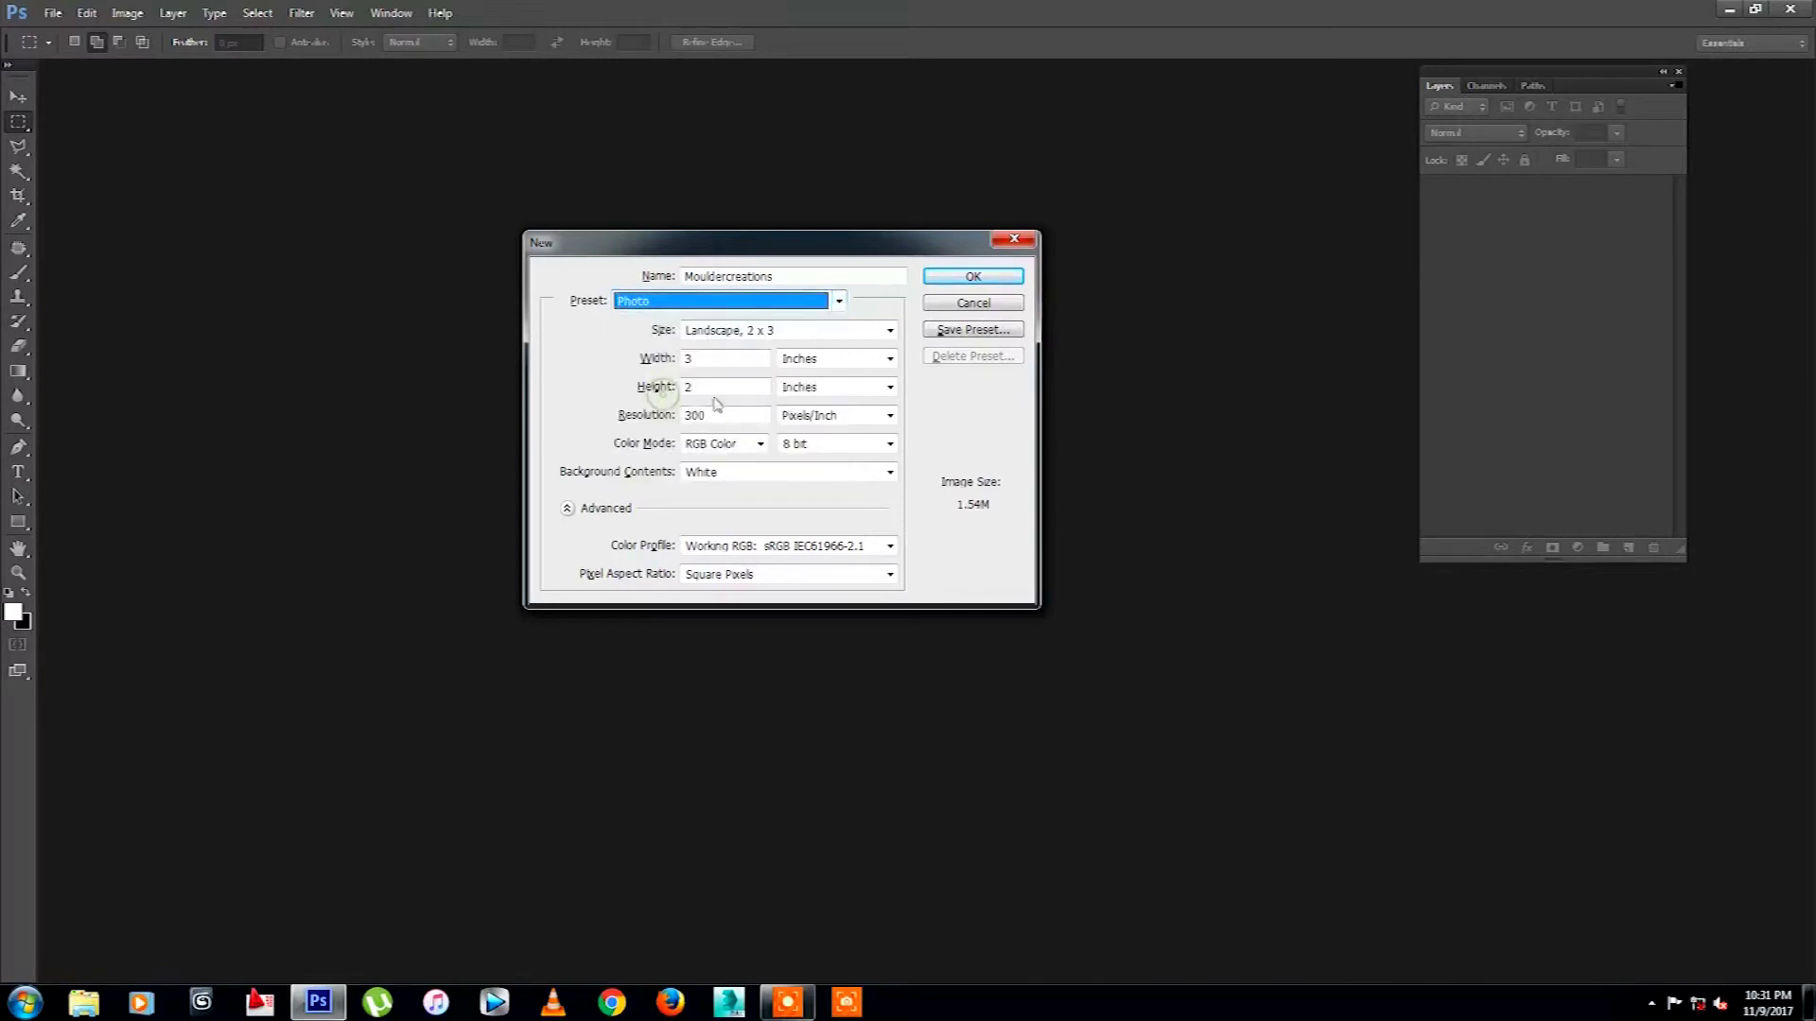
pyautogui.click(757, 330)
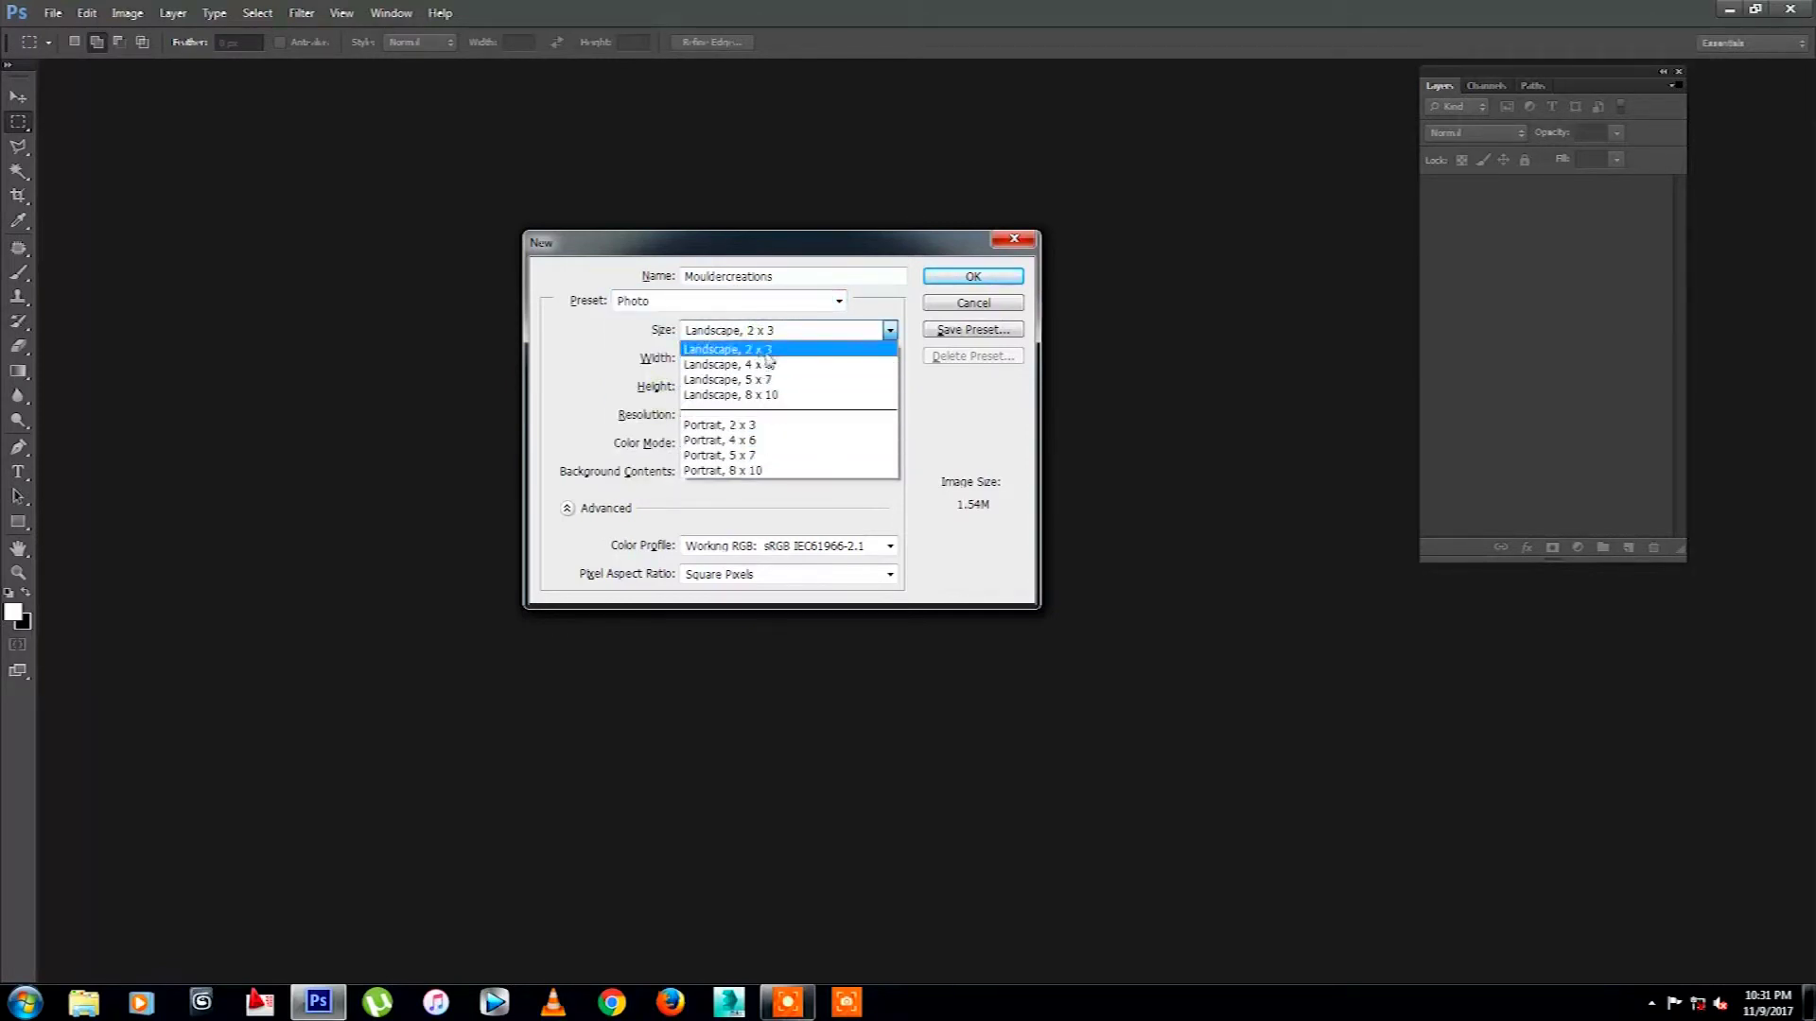
pyautogui.click(625, 366)
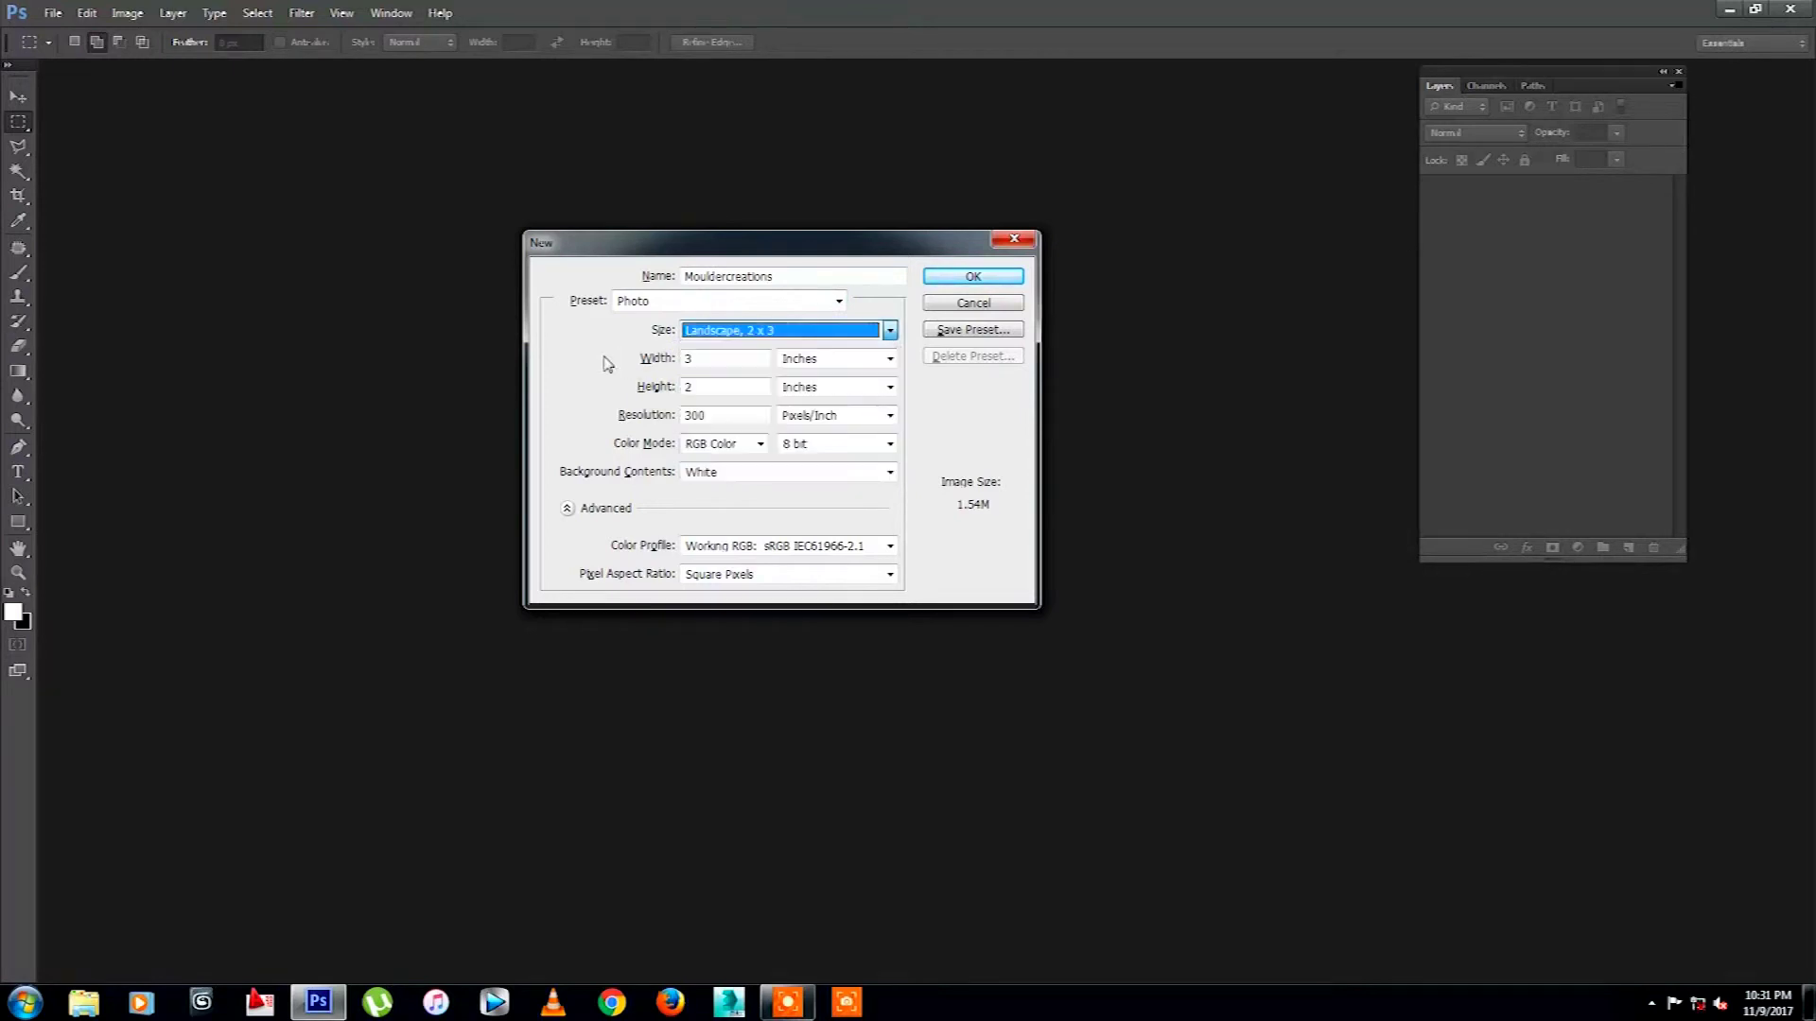
# Step: Switch the preset to Web at 1280 x 1024, then reopen the Preset list
pyautogui.click(666, 301)
pyautogui.click(632, 426)
pyautogui.click(738, 331)
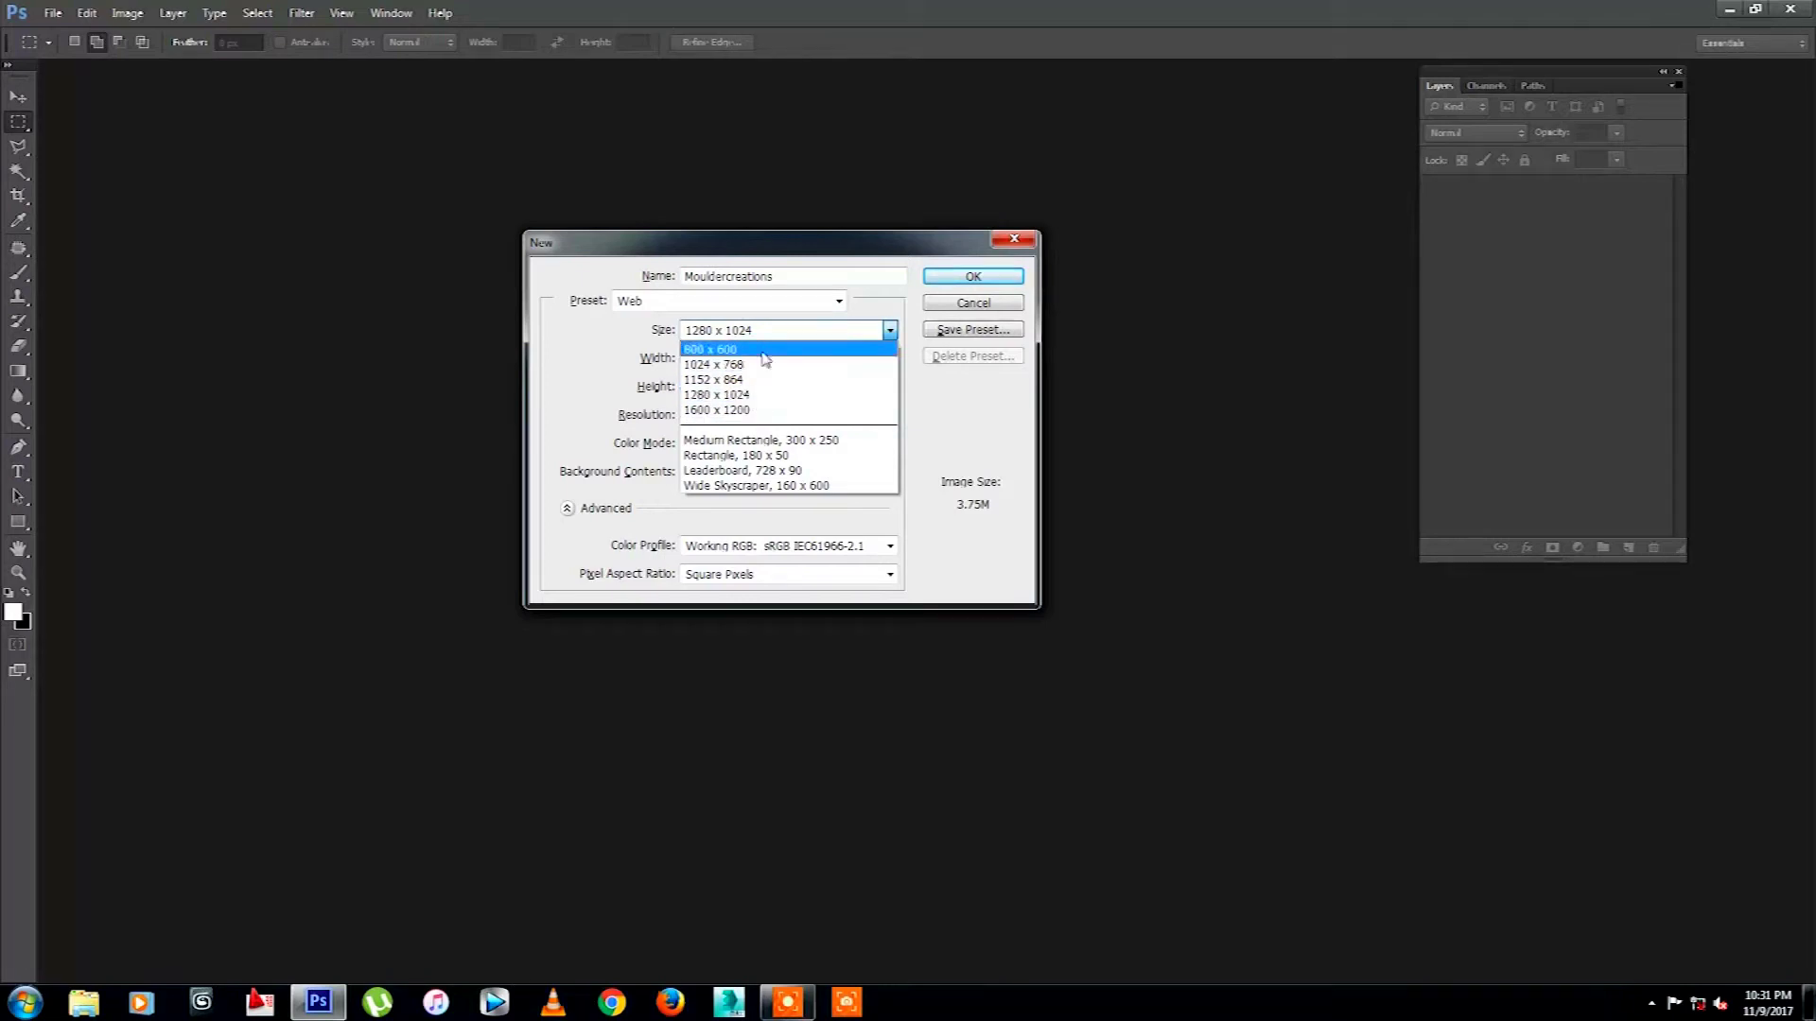
pyautogui.click(577, 362)
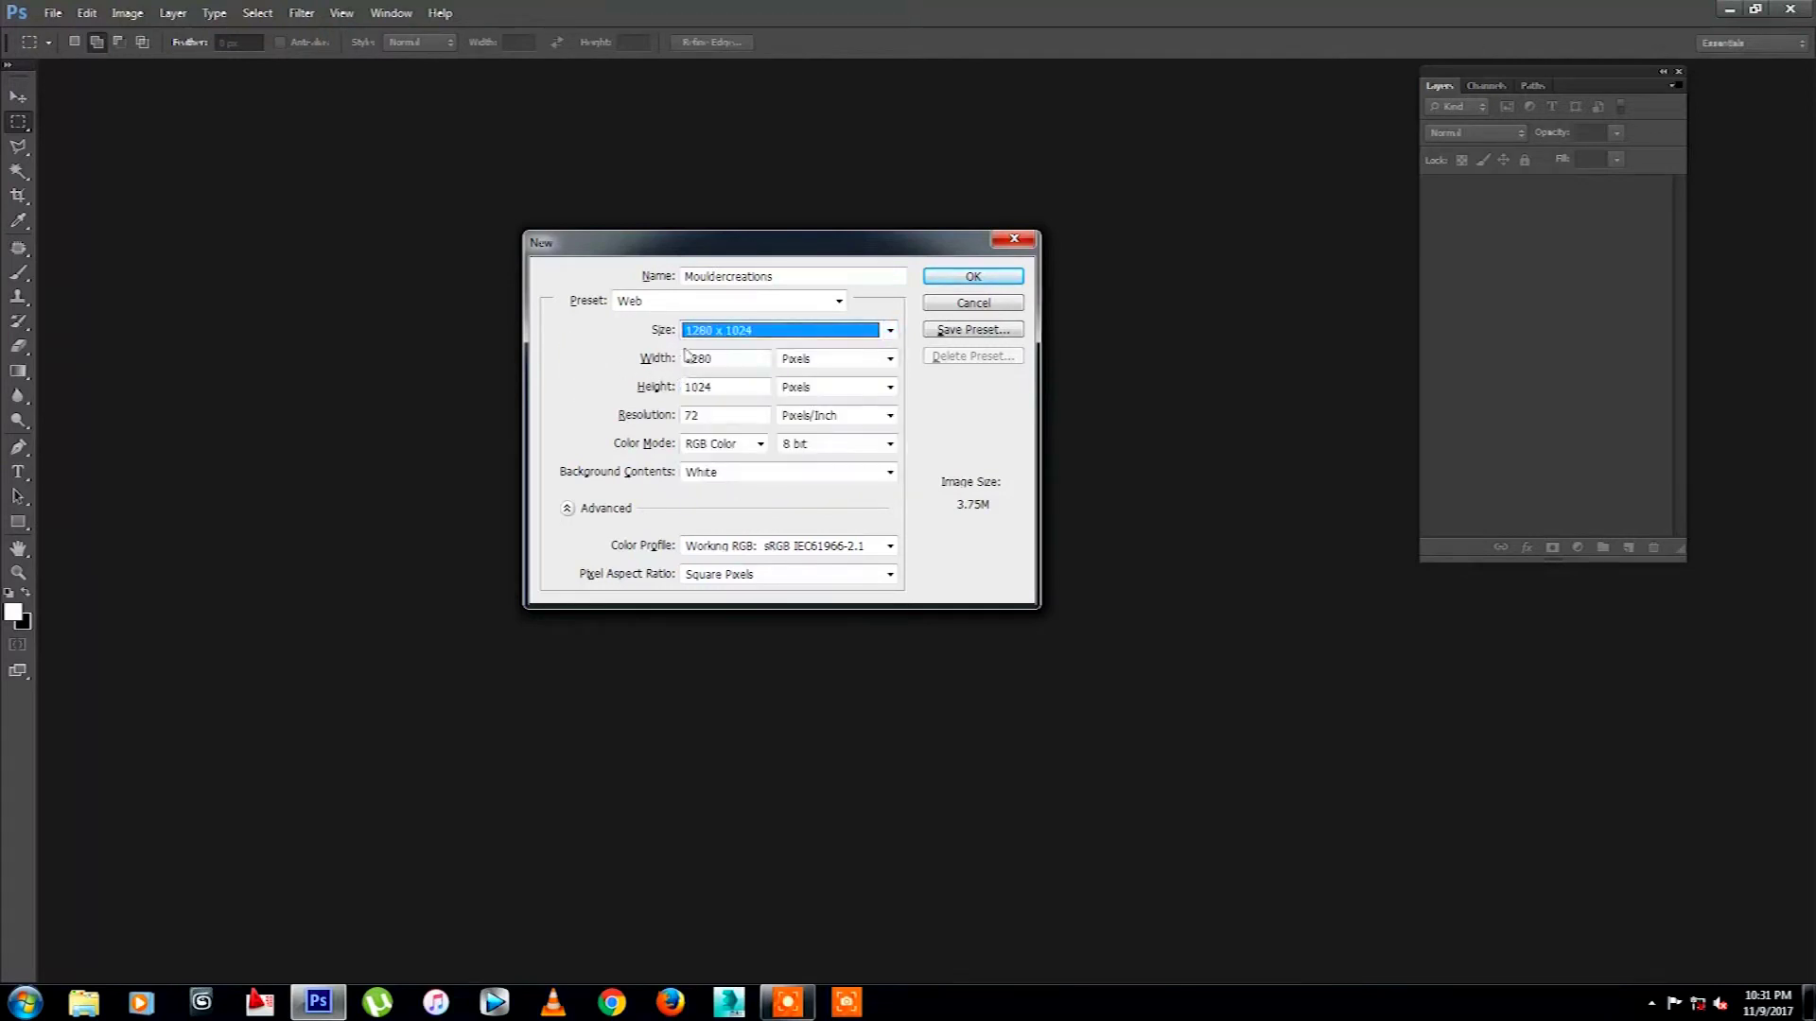
pyautogui.click(716, 303)
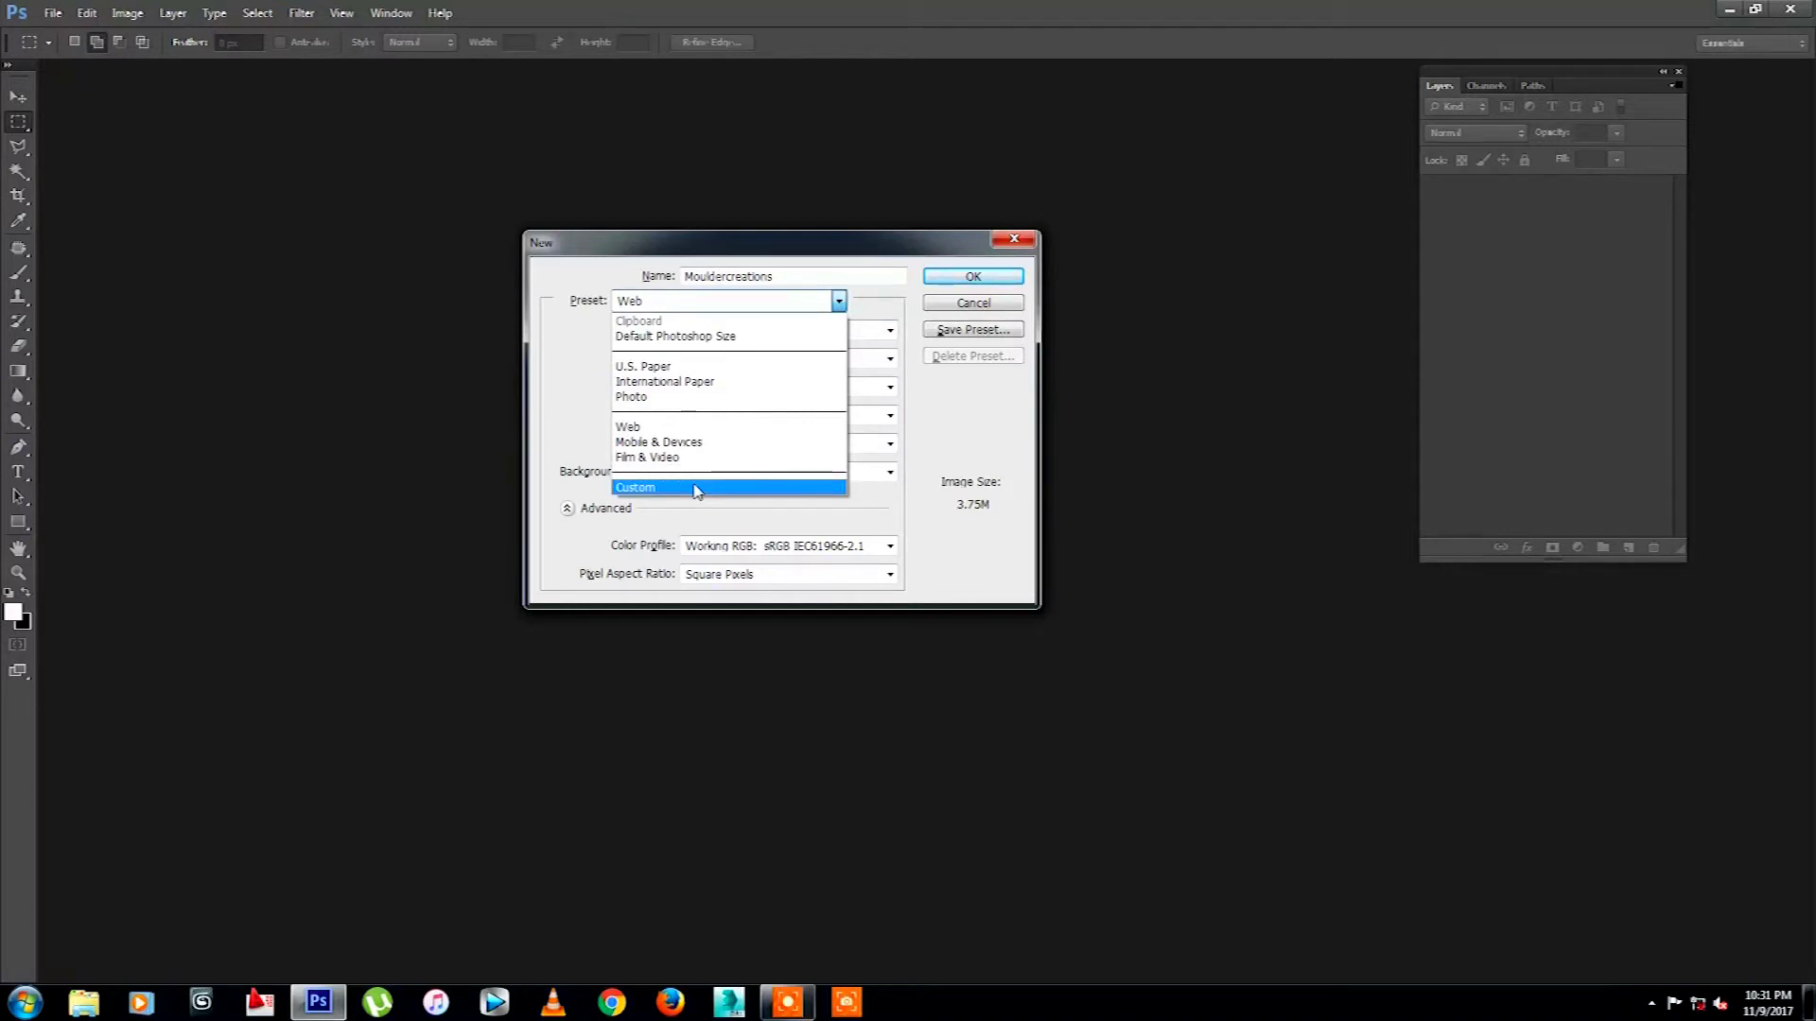
# Step: Choose the Custom preset in pixels, enter 800 × 800, and create the Mouldercreations document
pyautogui.click(695, 492)
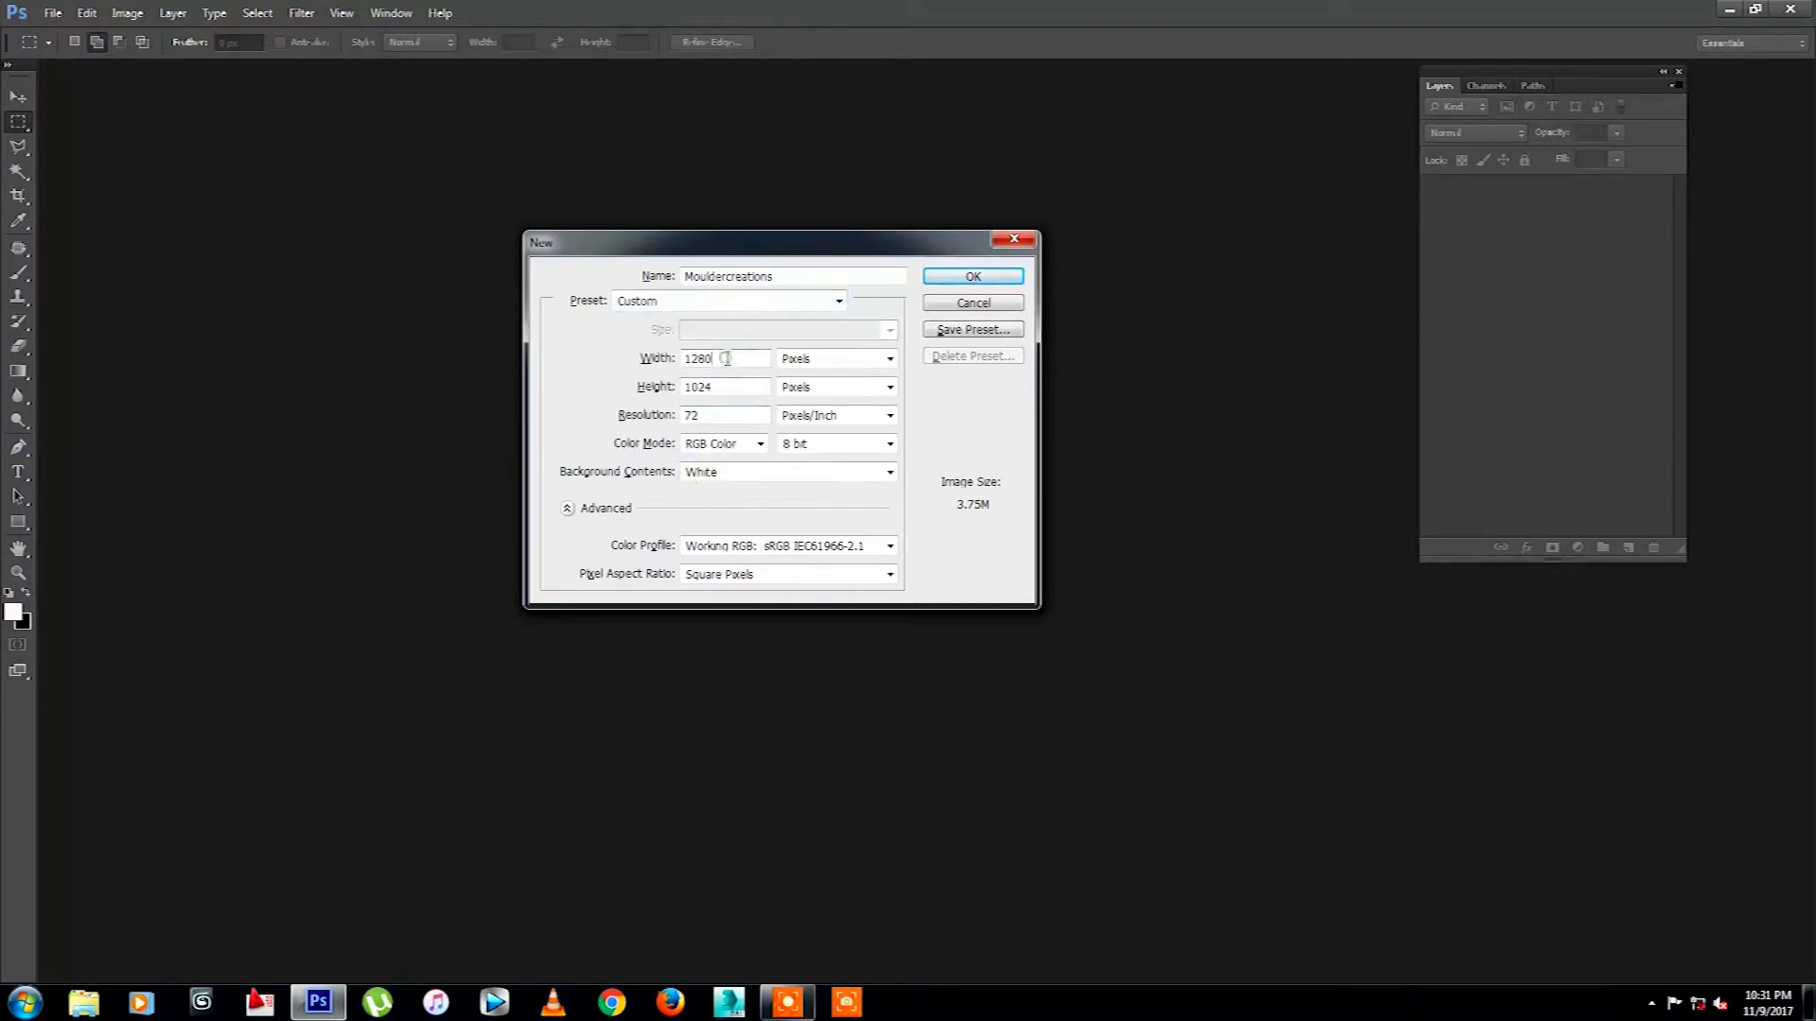
pyautogui.click(852, 366)
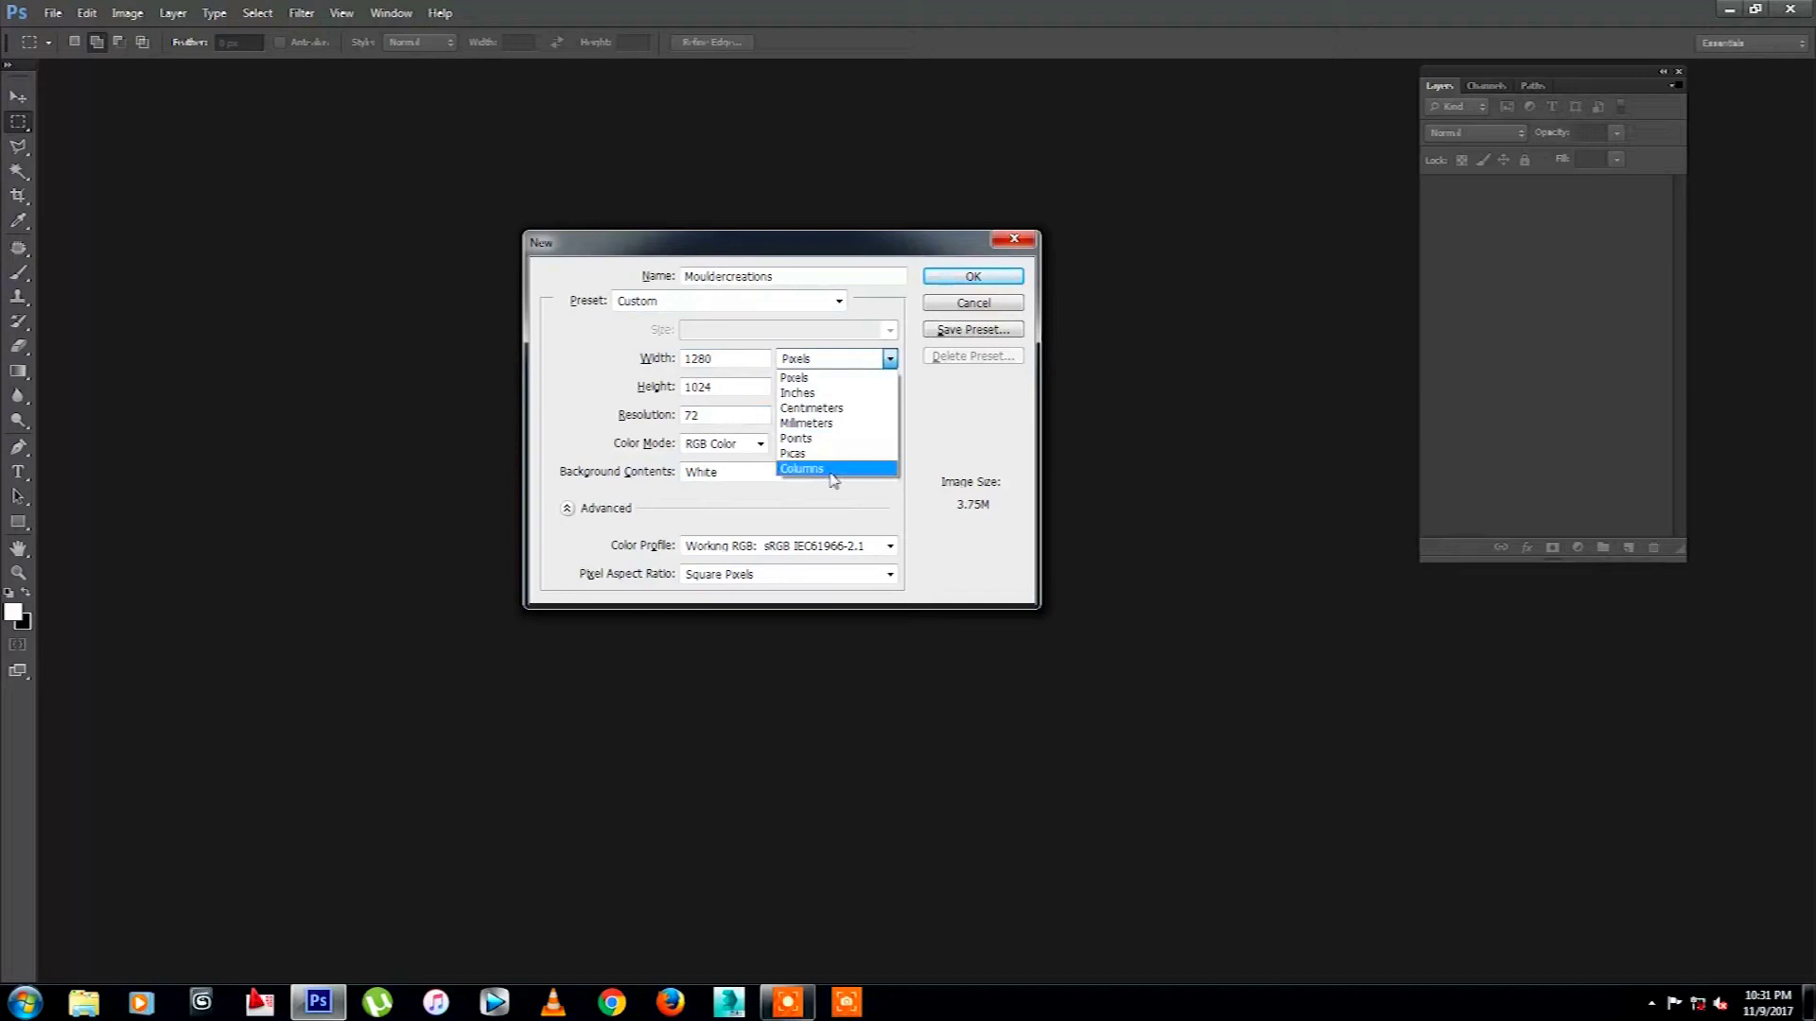
pyautogui.click(958, 454)
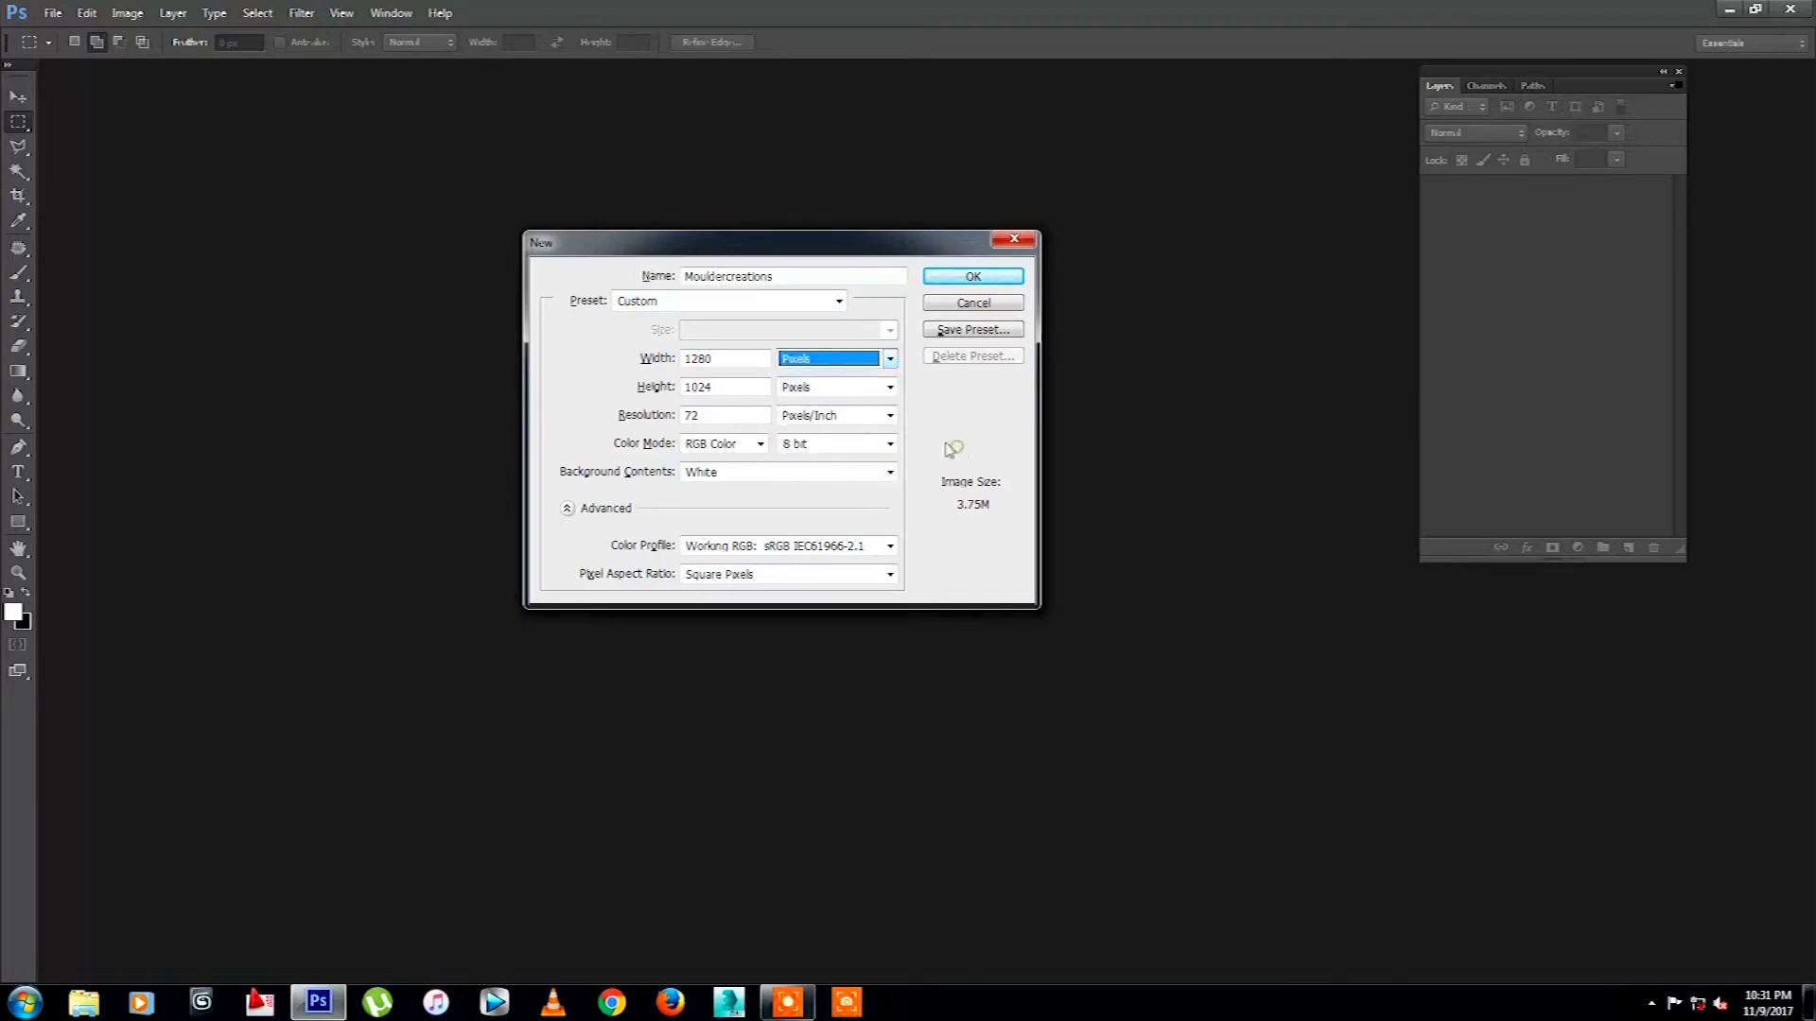
pyautogui.doubleClick(740, 365)
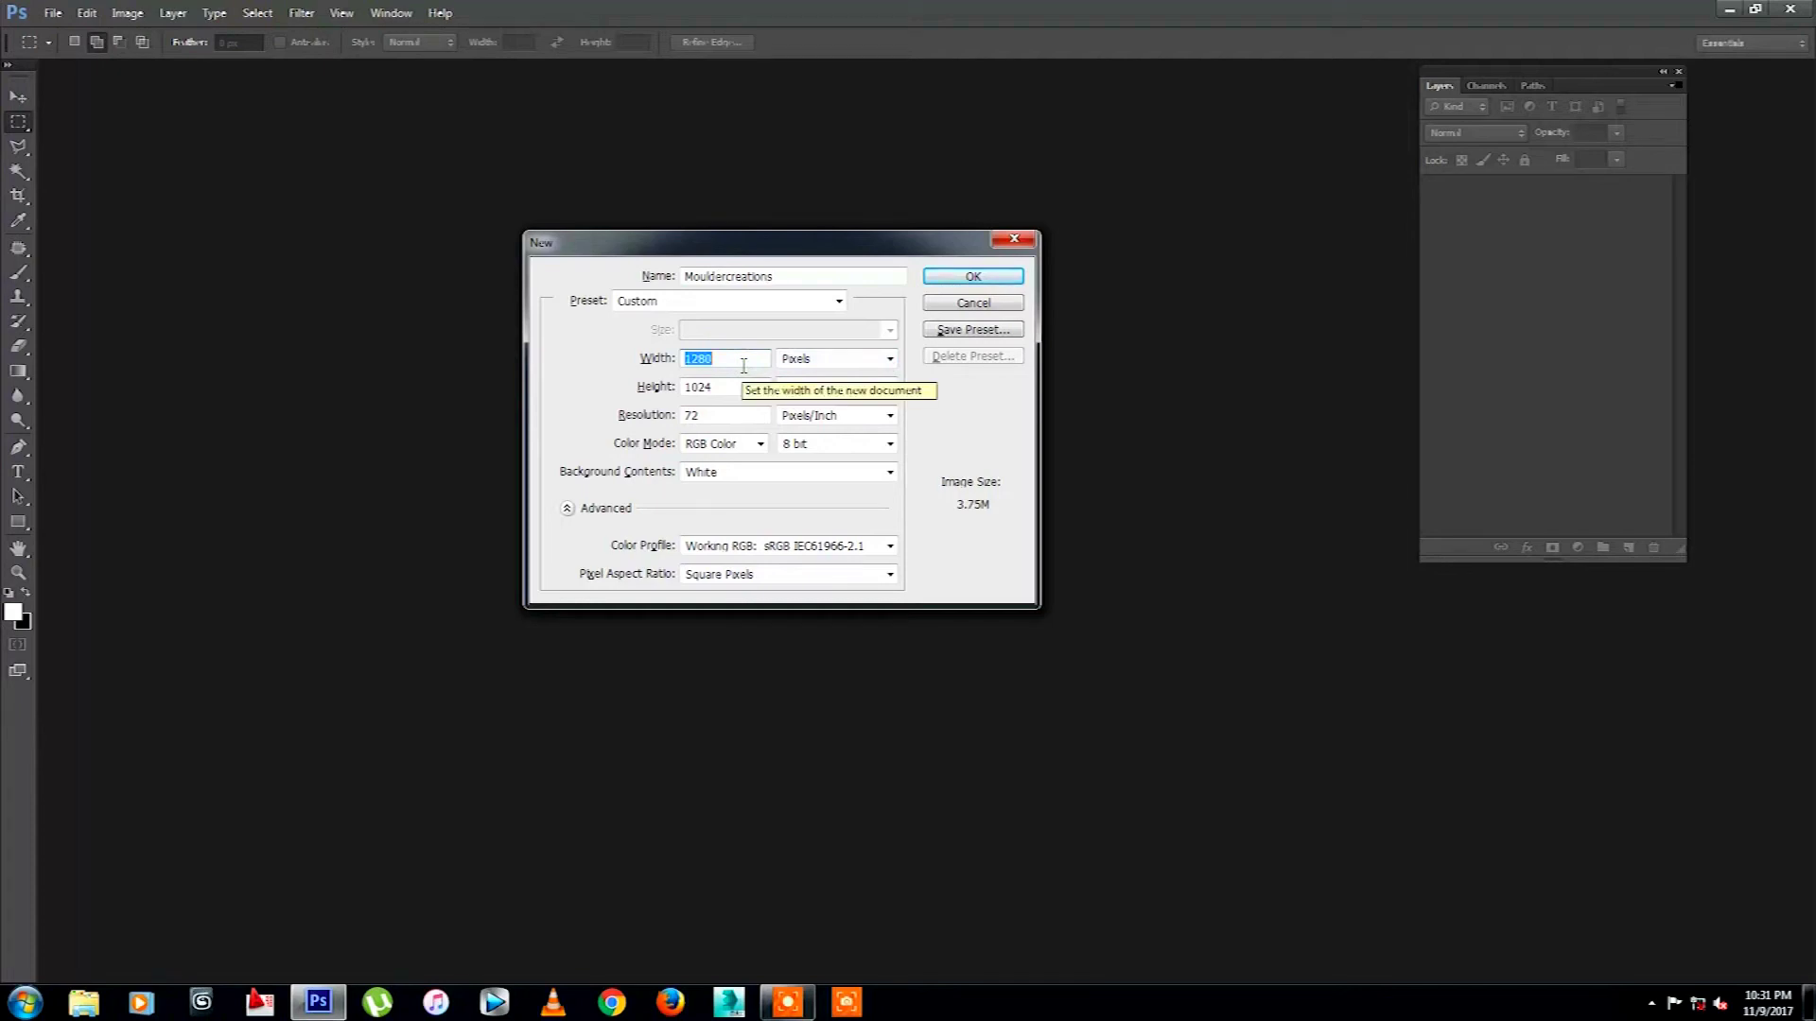
pyautogui.write('80')
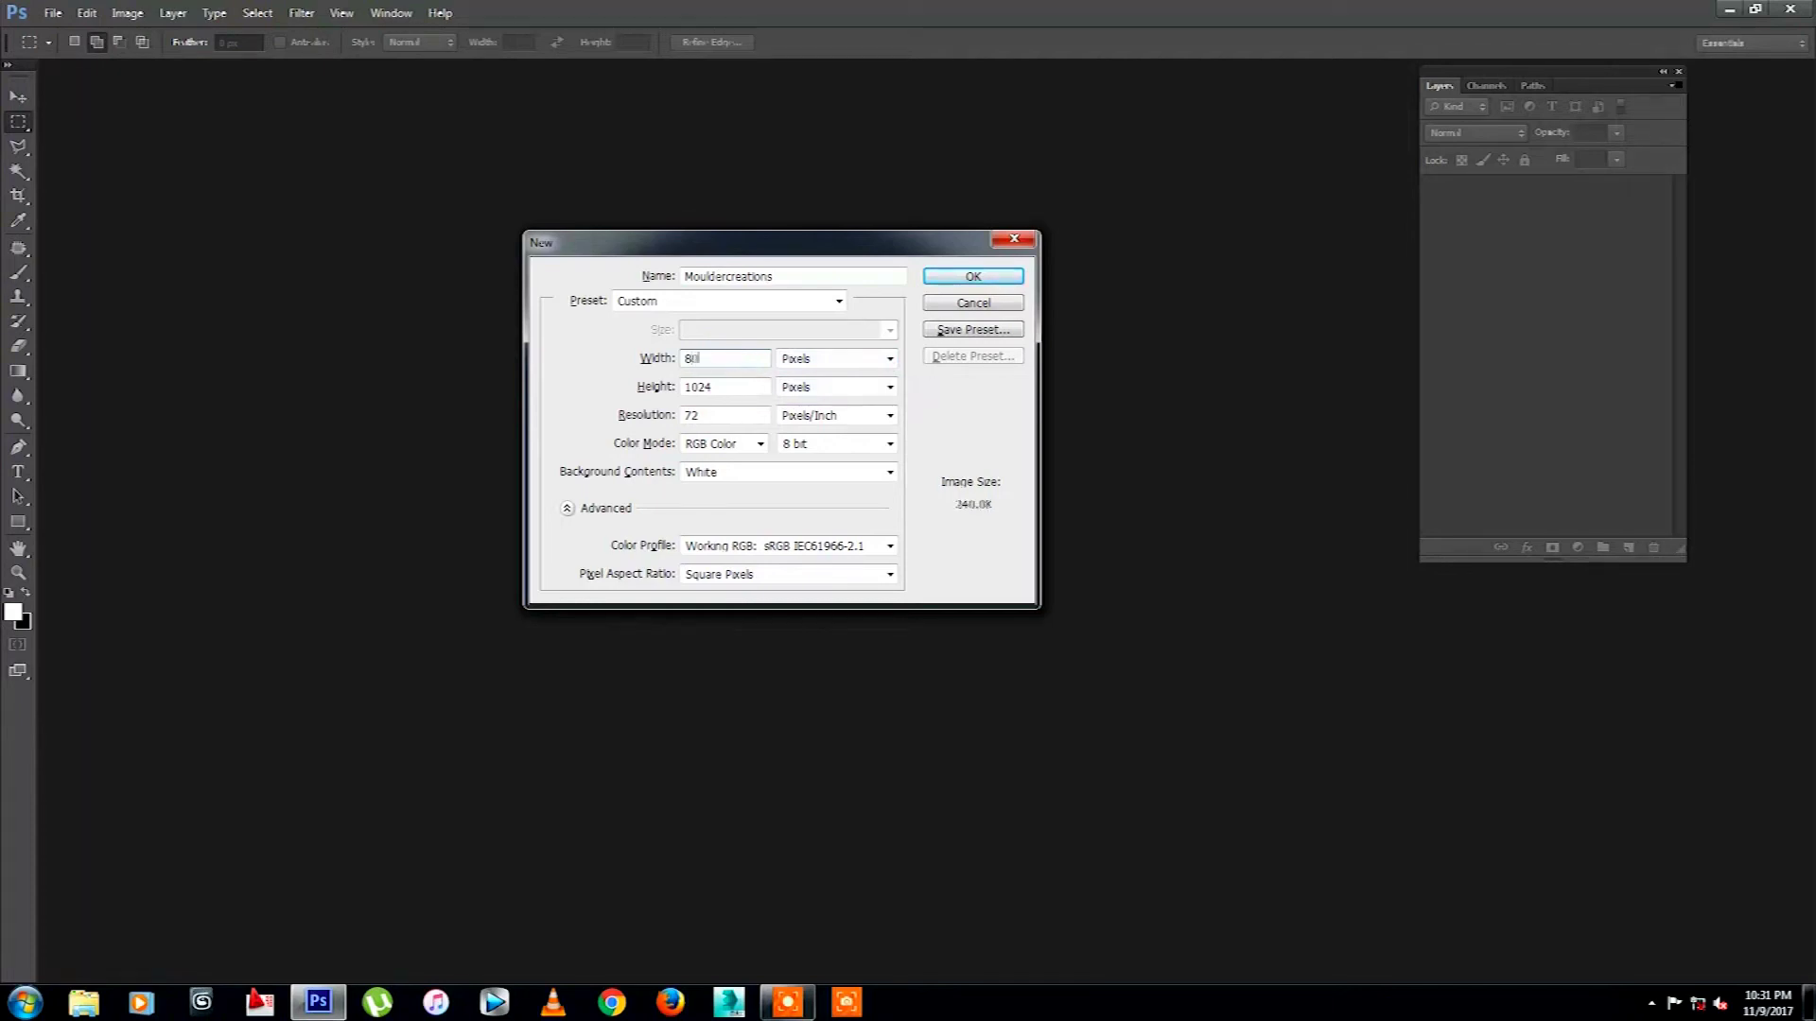
pyautogui.write('0')
pyautogui.press('Tab')
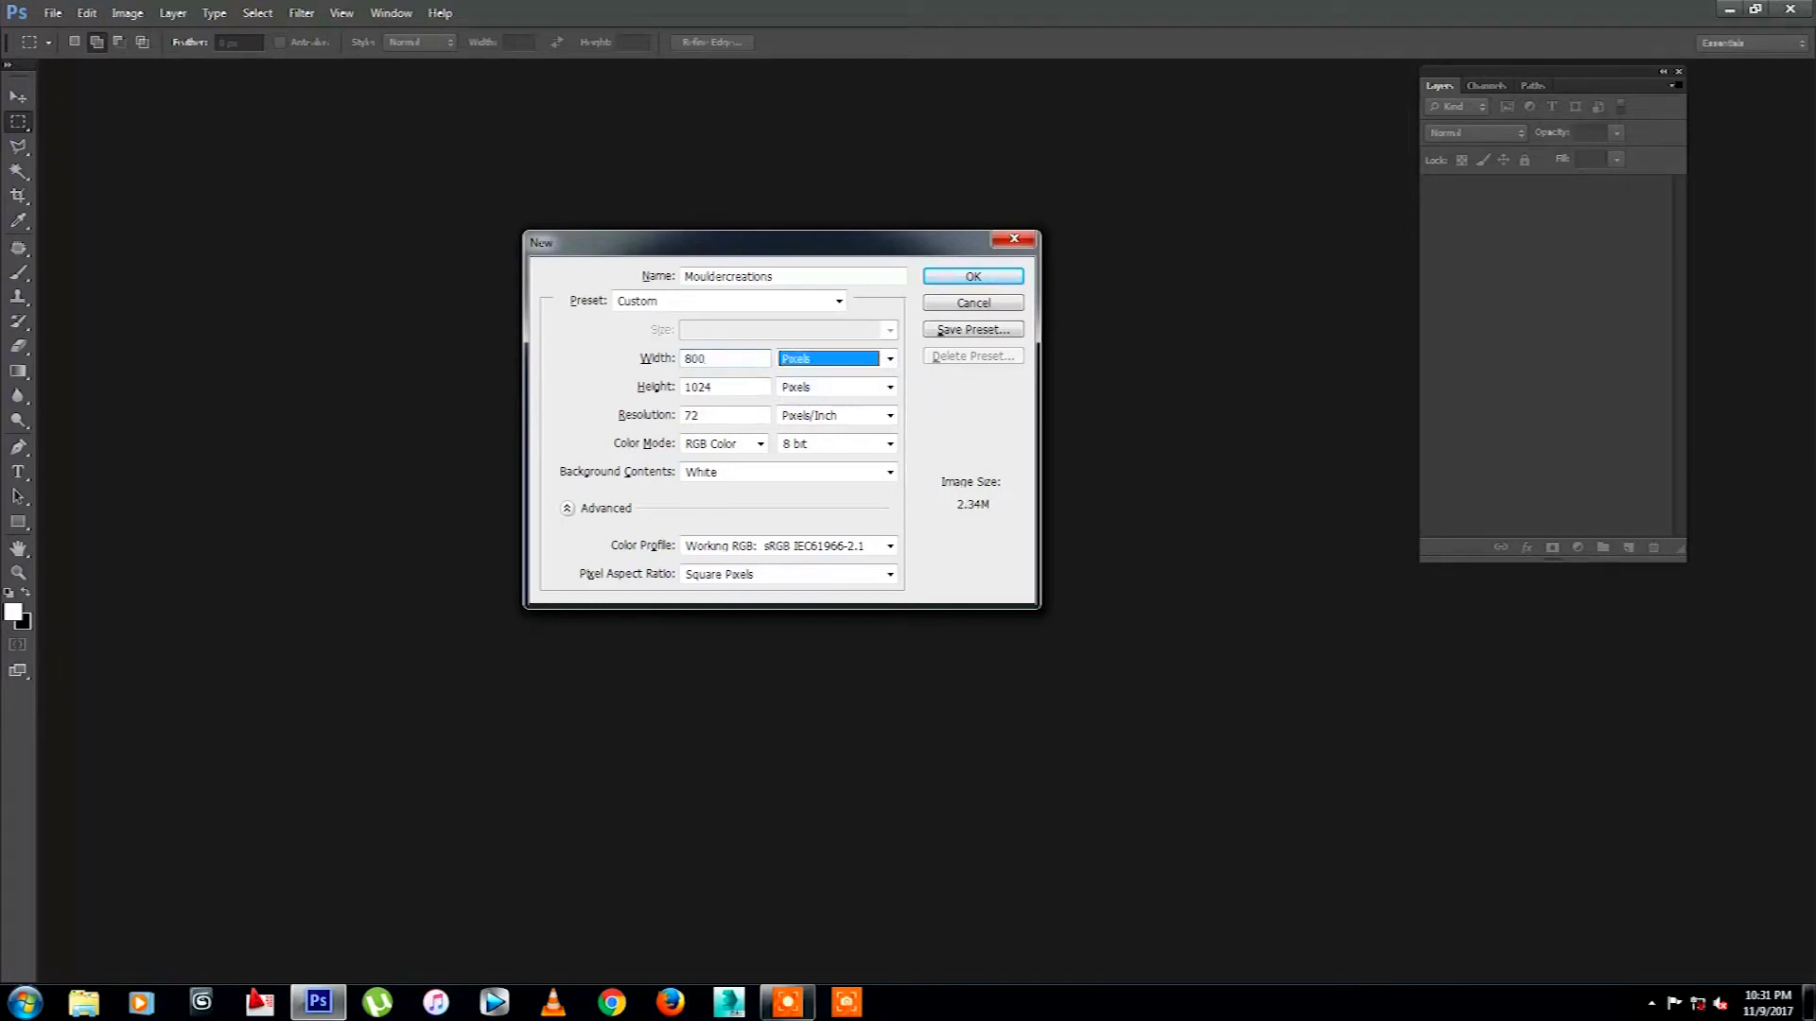
pyautogui.press('Tab')
pyautogui.write('8')
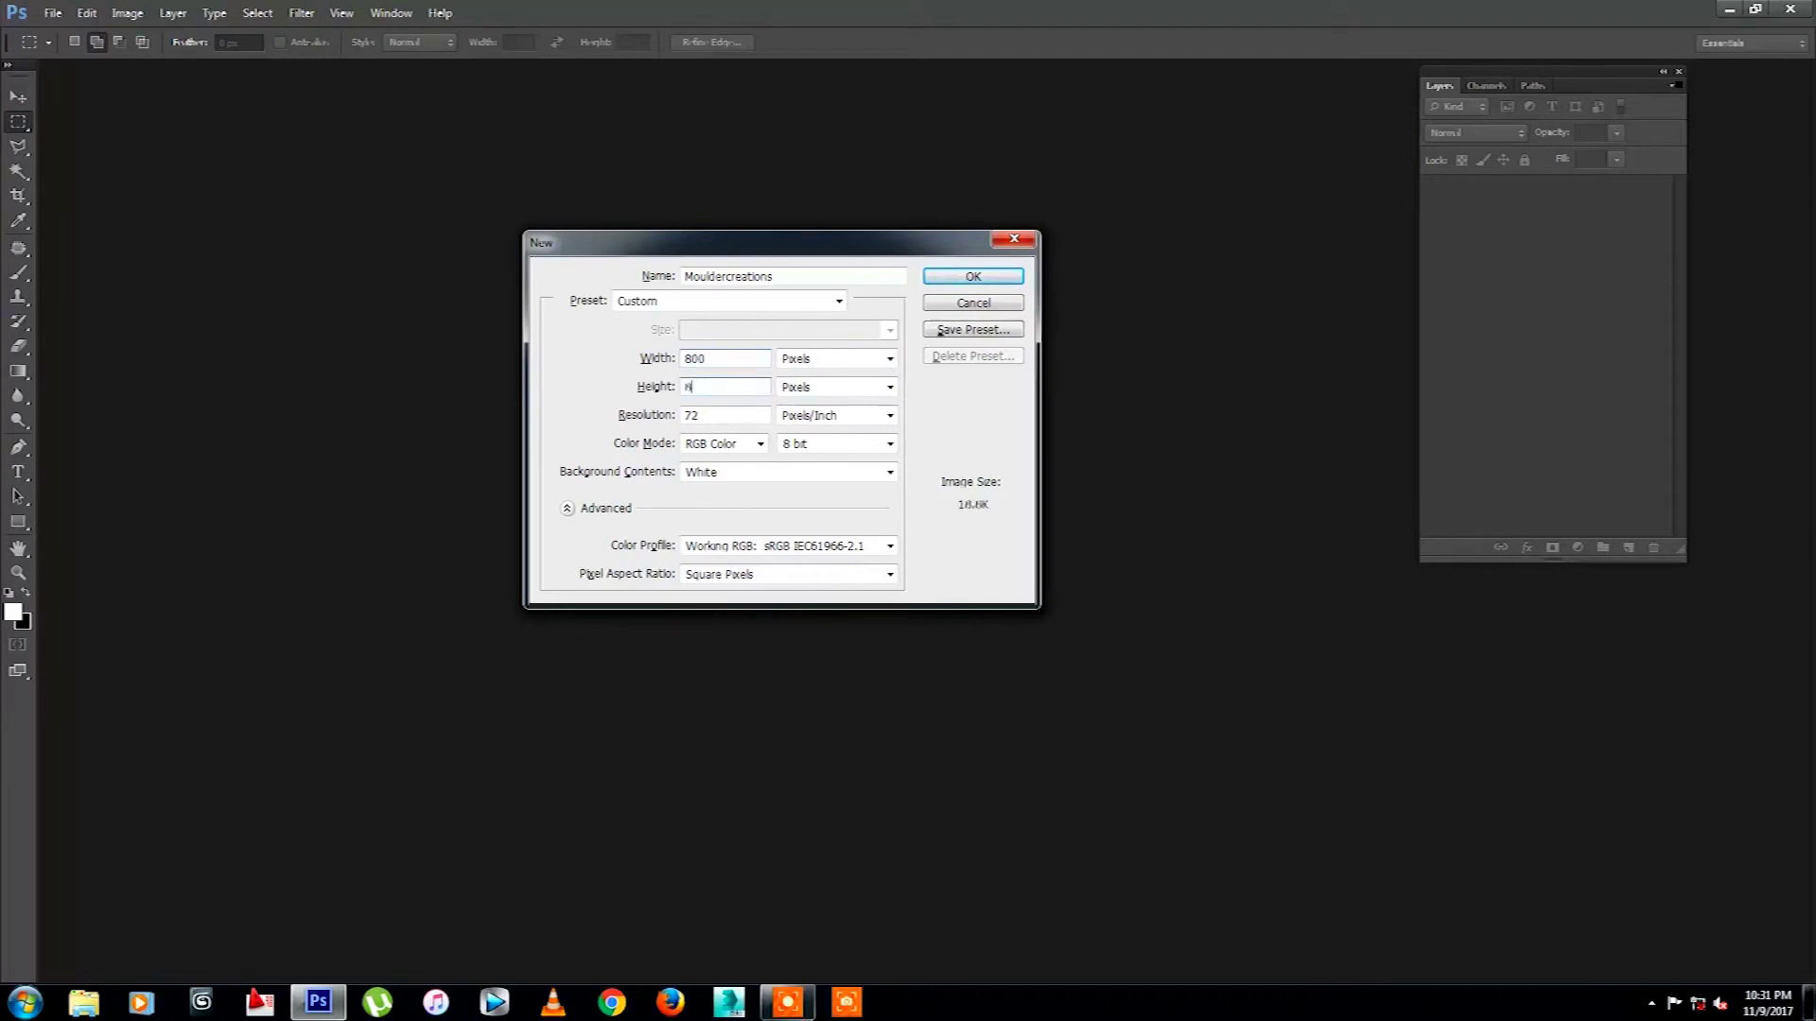
pyautogui.write('00')
pyautogui.press('Return')
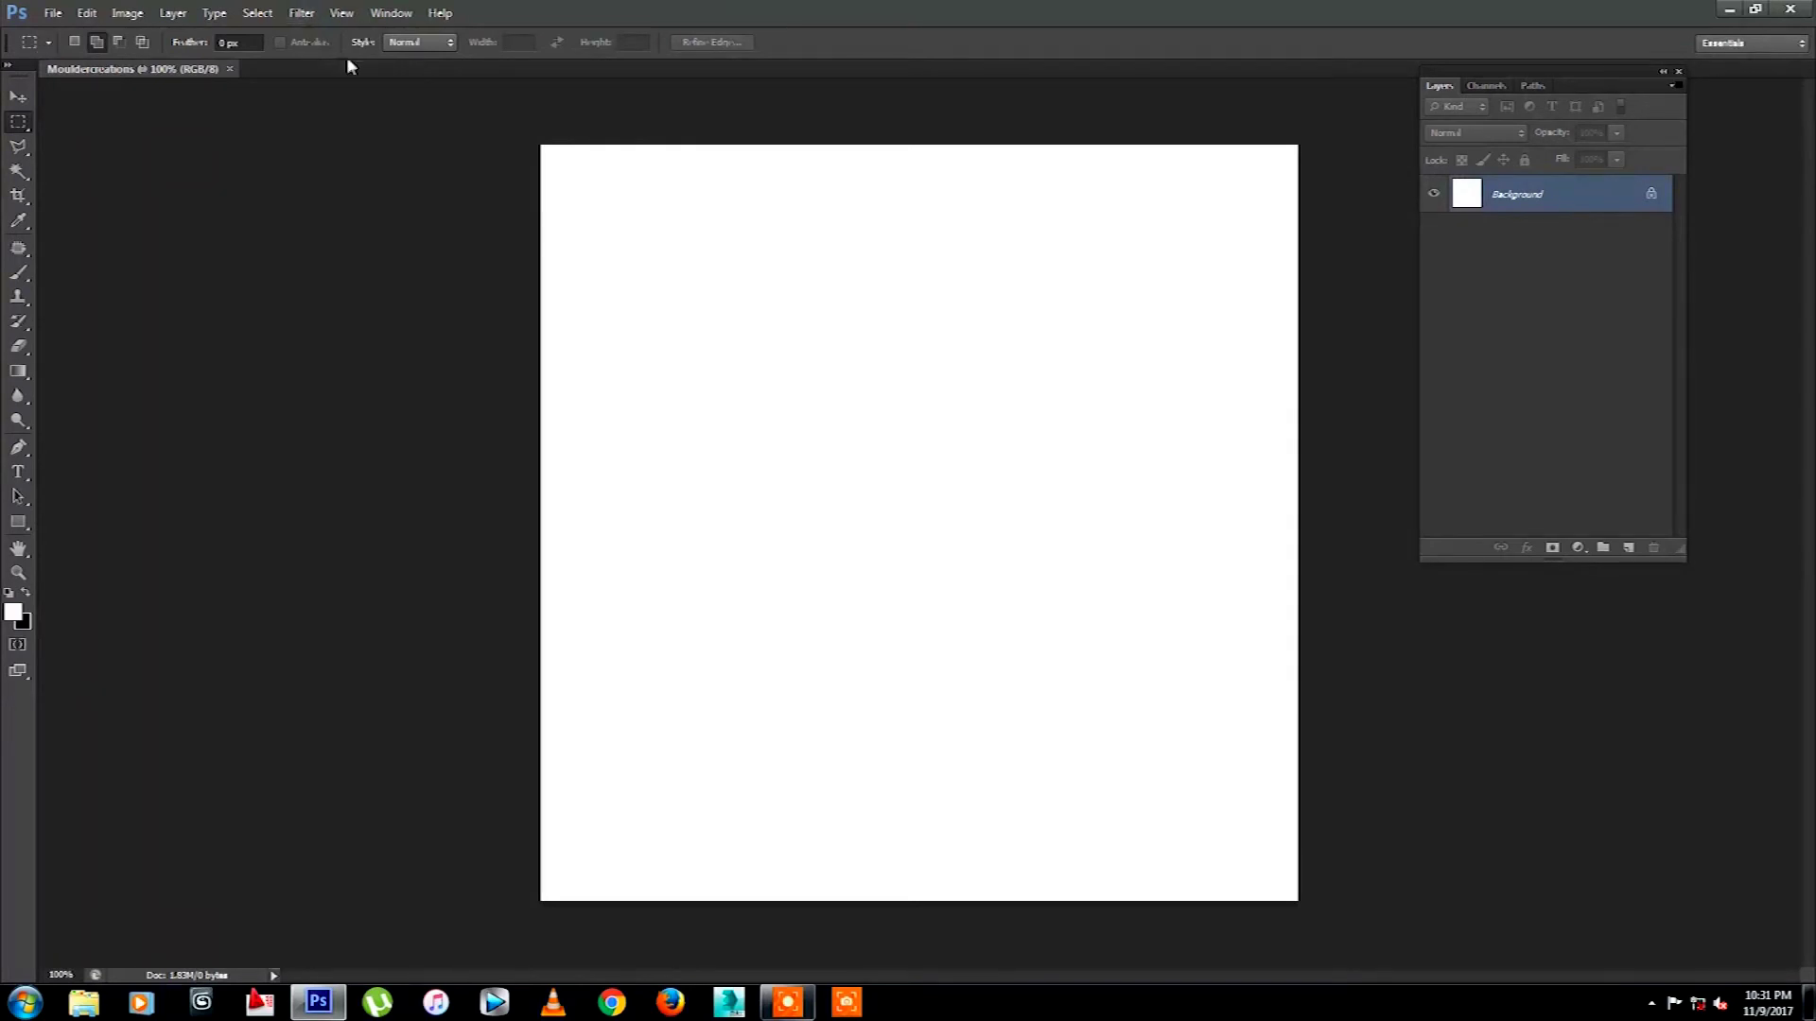
# Step: Close the Mouldercreations document and reopen the New dialog with Ctrl+N
pyautogui.click(229, 69)
pyautogui.hotkey('ctrl', 'n')
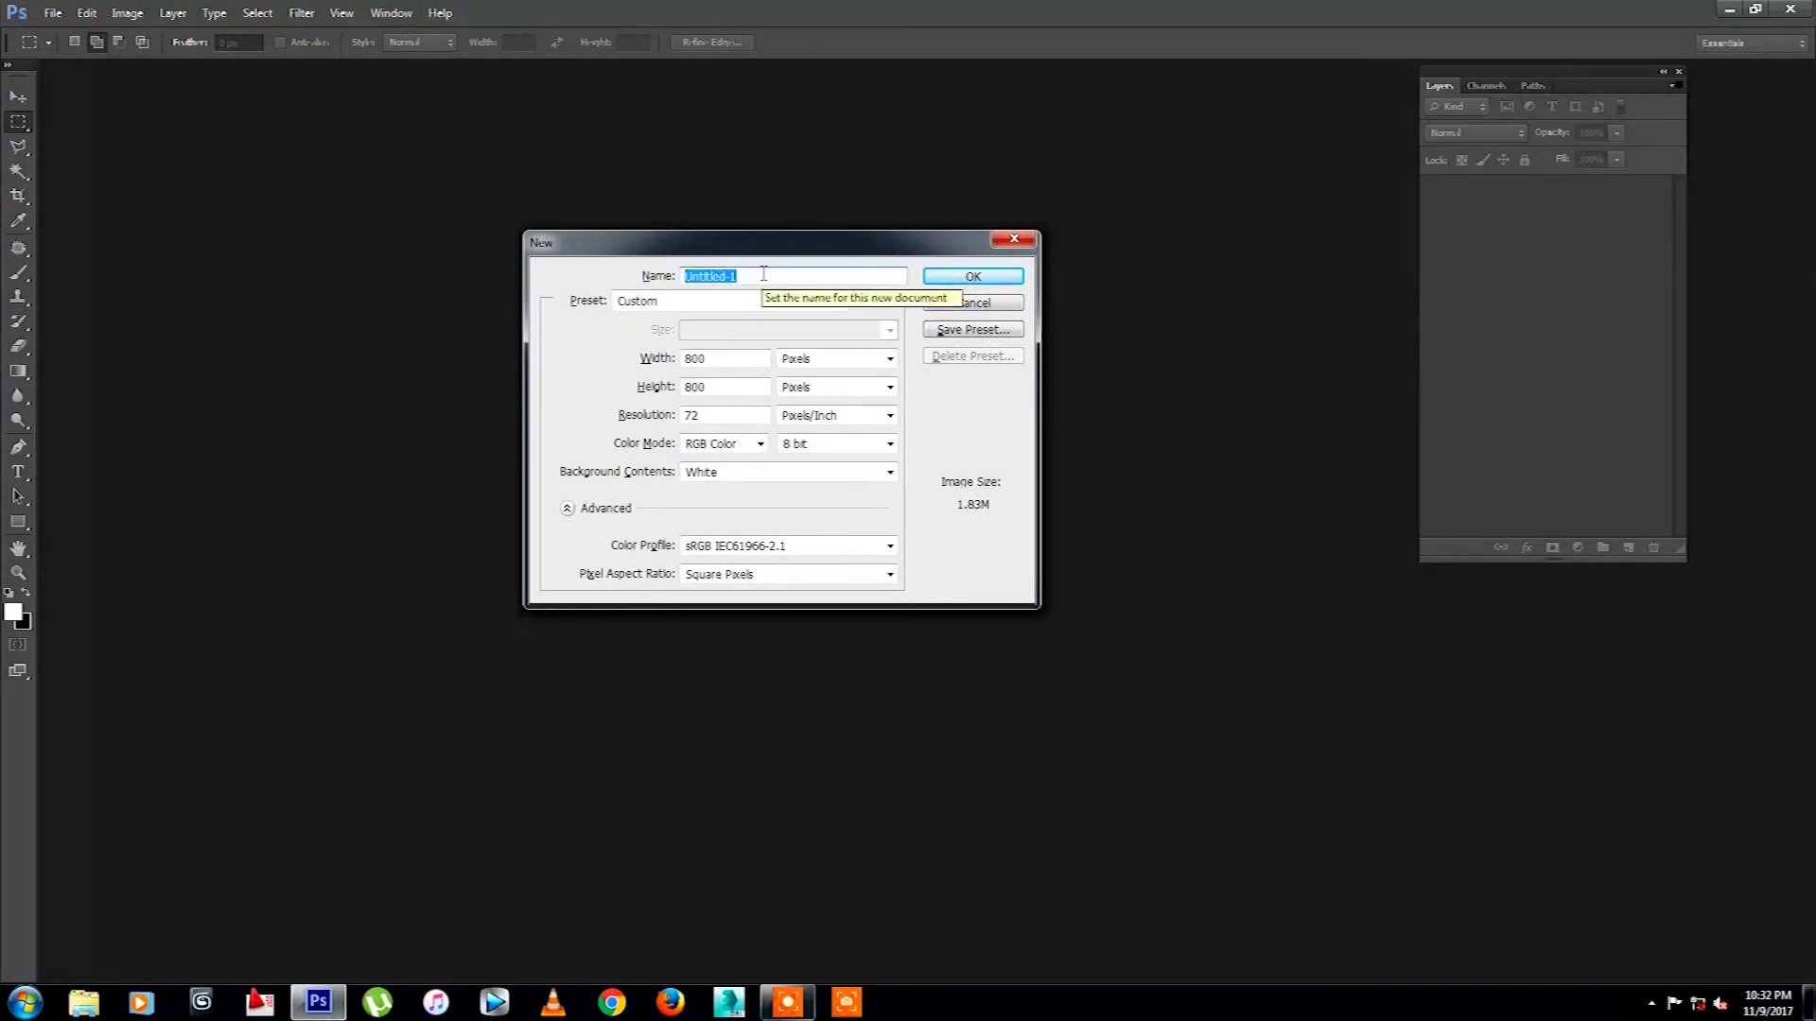
# Step: Clear the document name, keep the Custom preset, and switch width units to Inches
pyautogui.press('BackSpace')
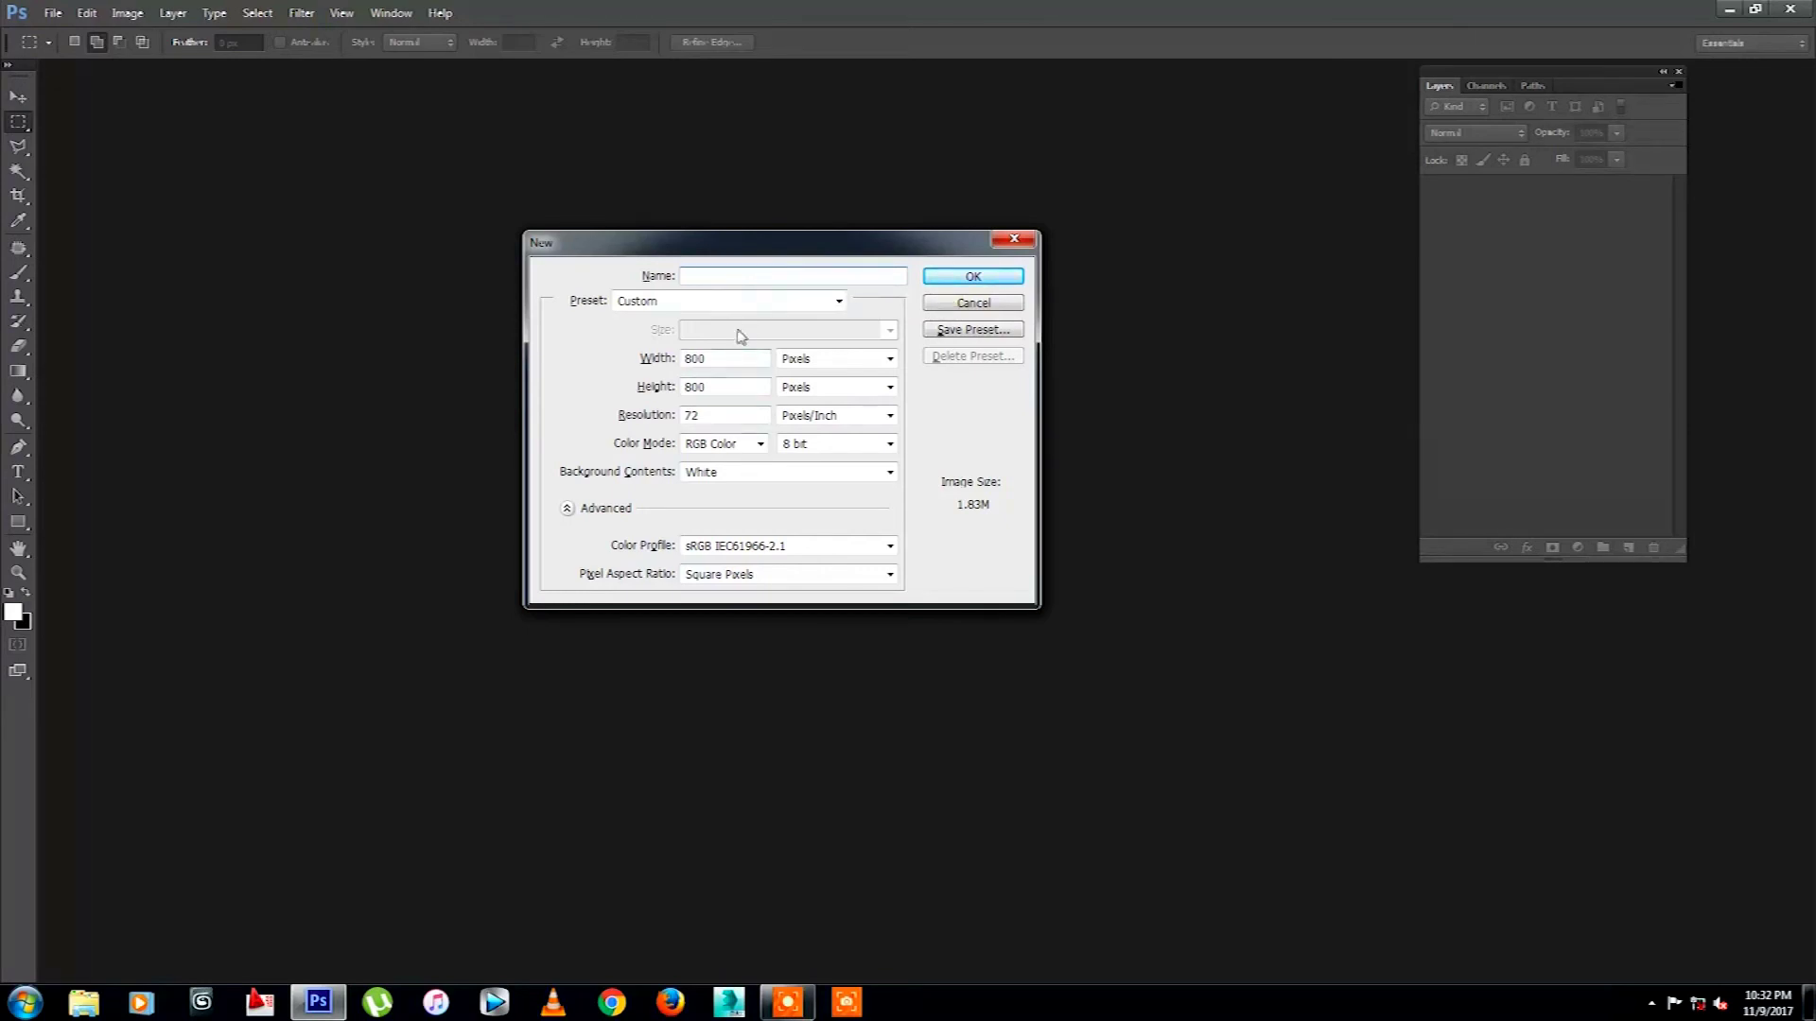
pyautogui.click(709, 303)
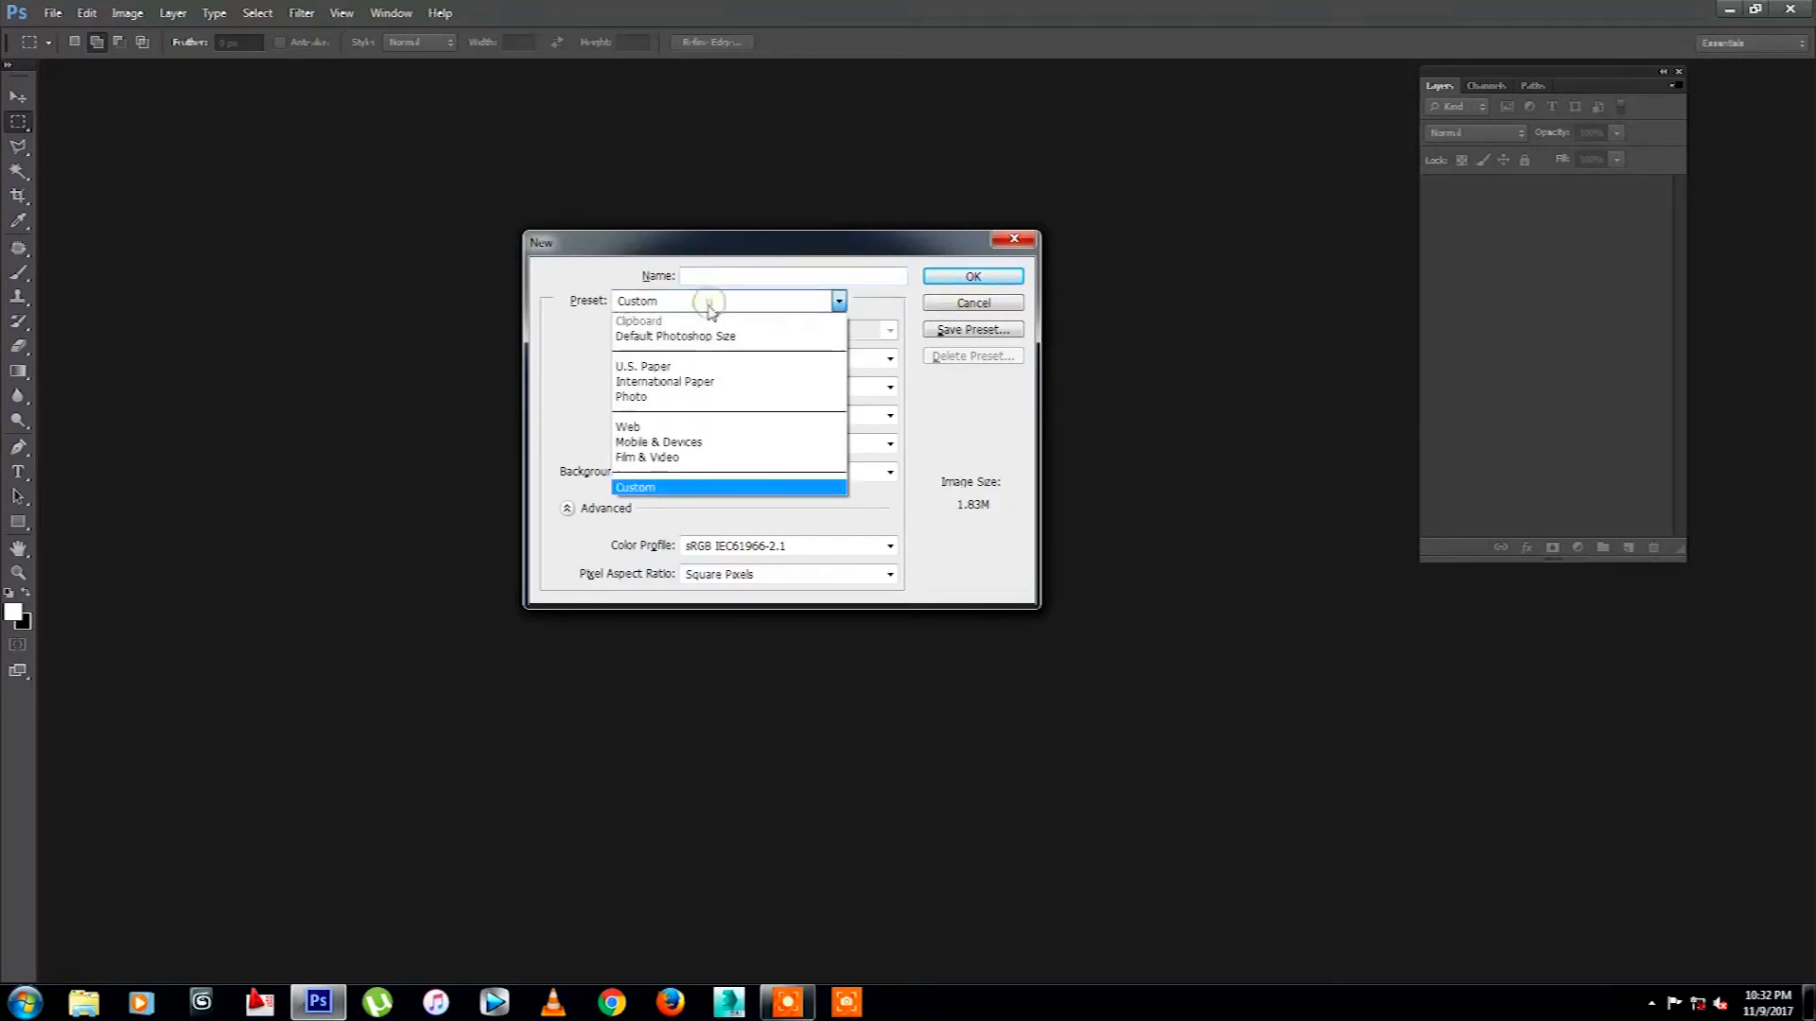
pyautogui.click(659, 489)
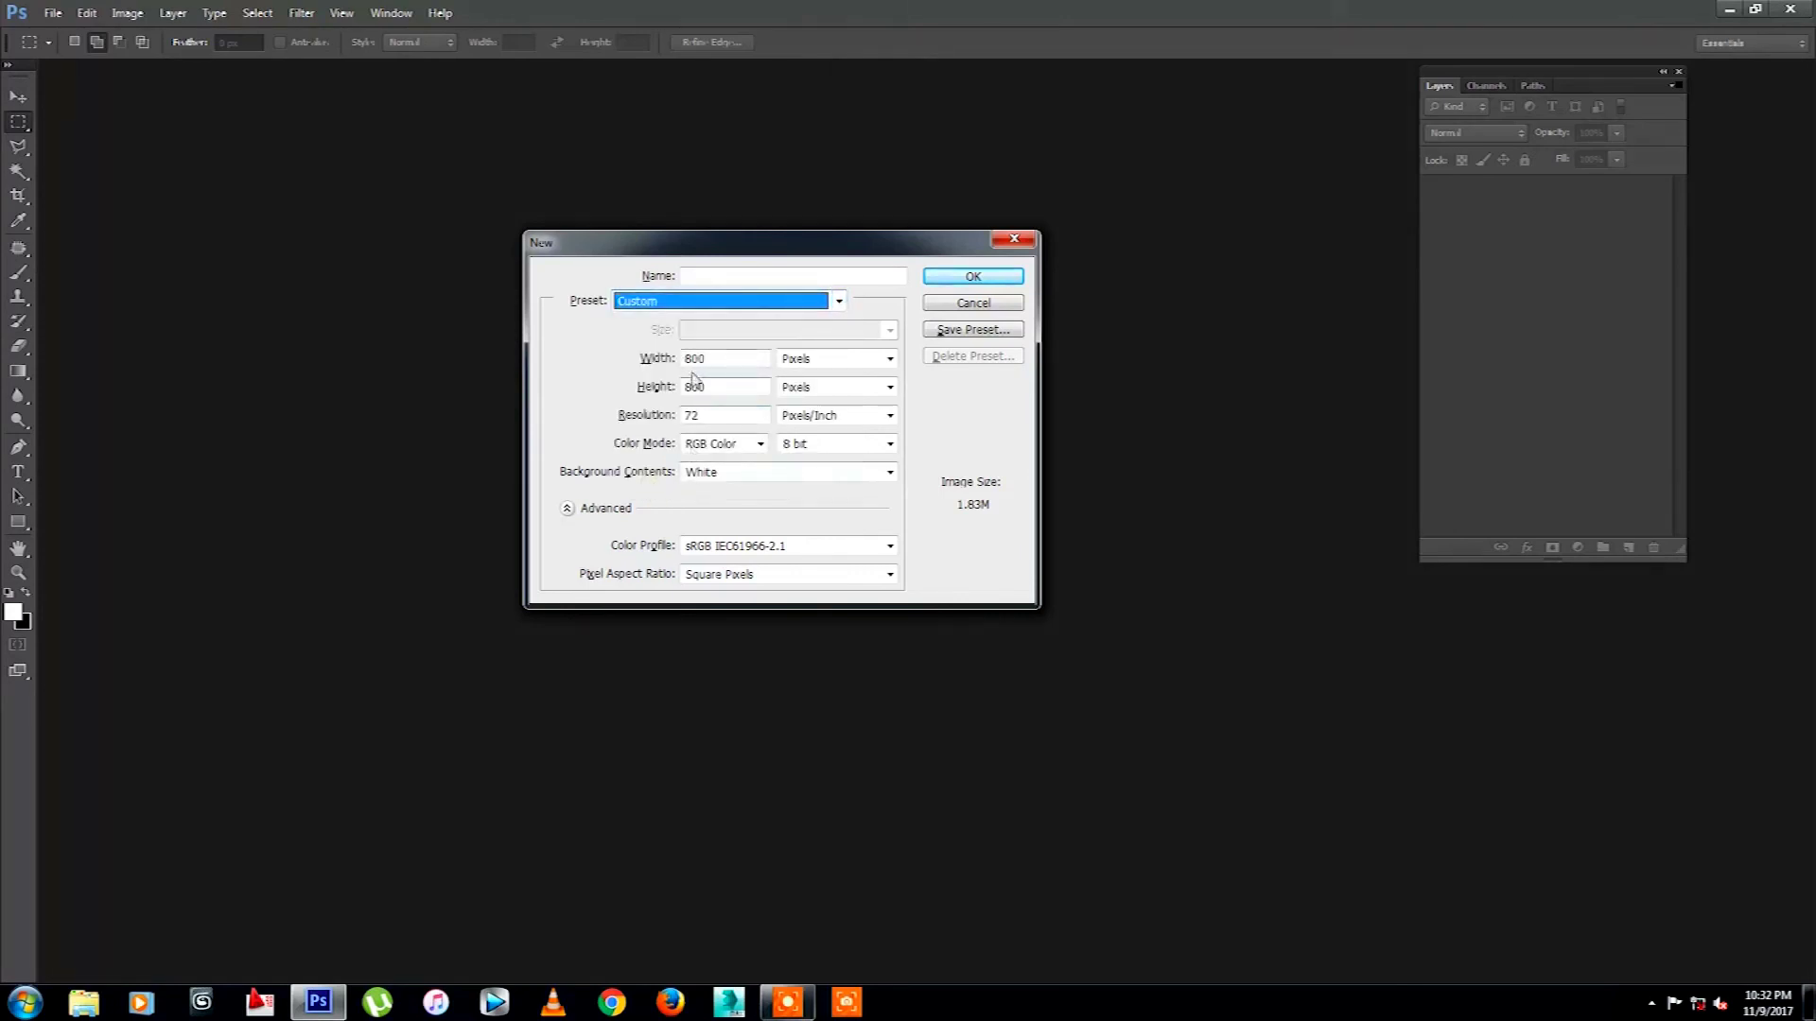
pyautogui.click(823, 359)
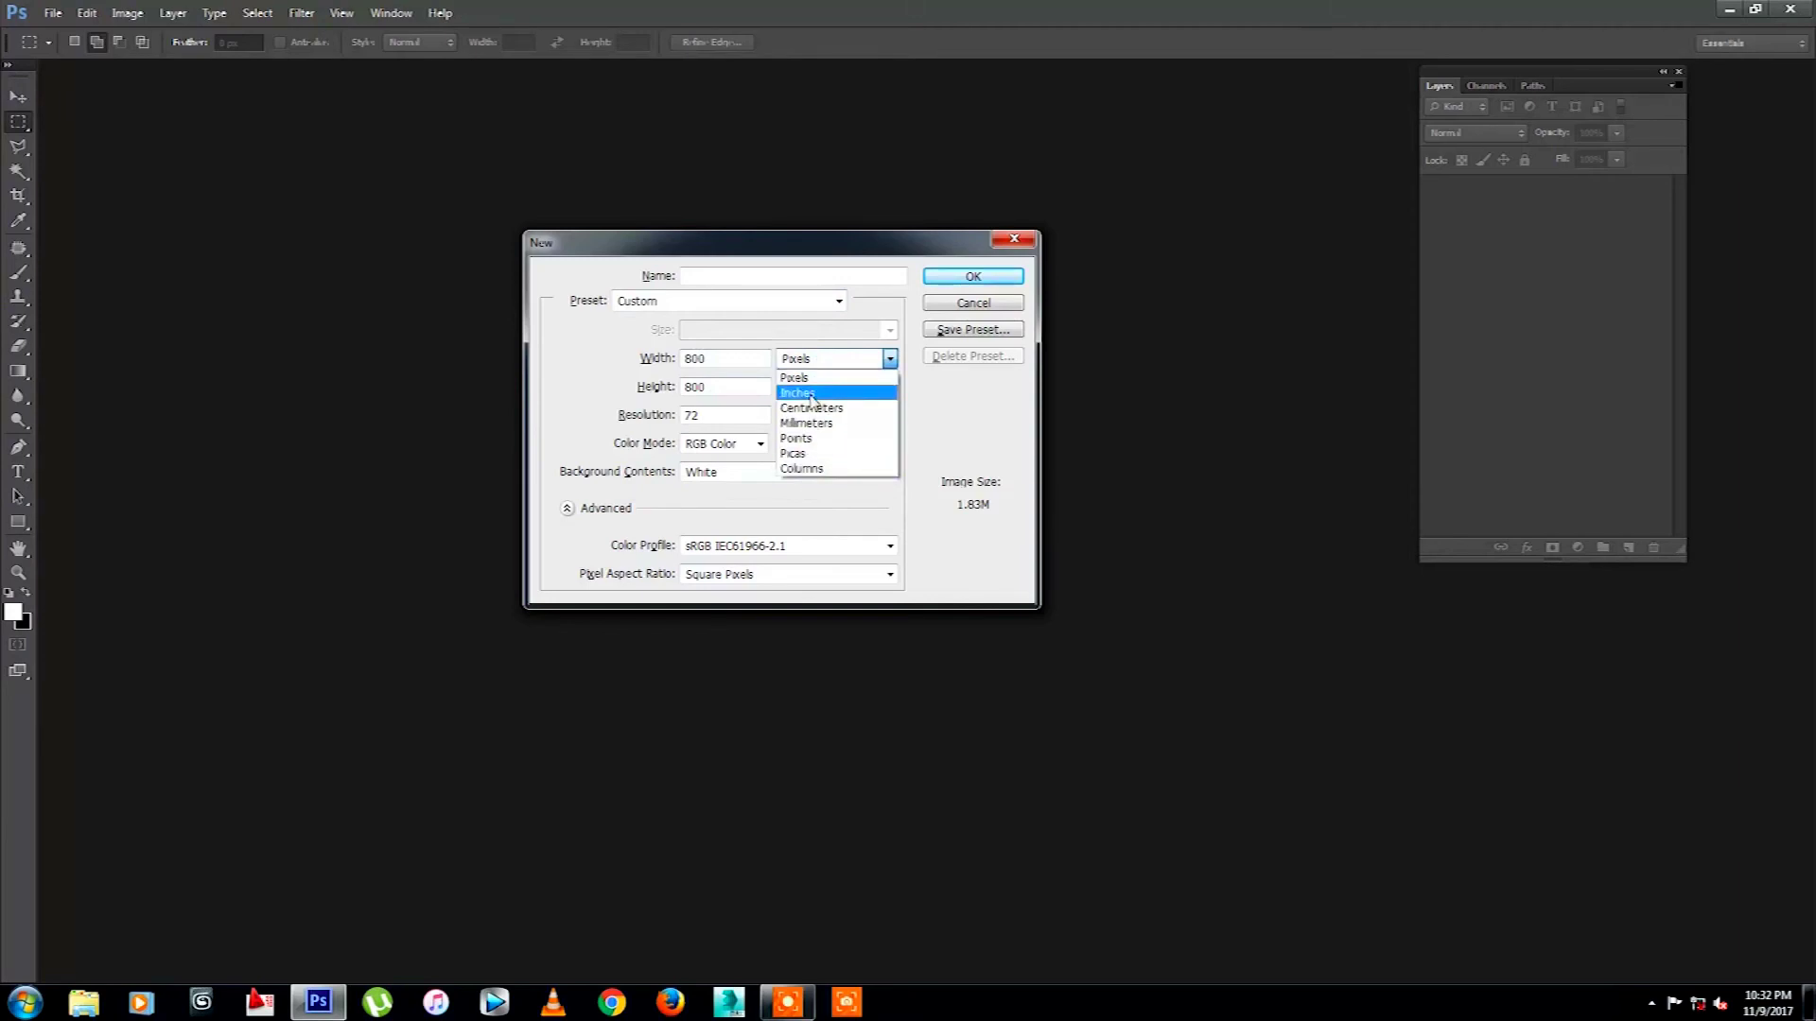
pyautogui.click(814, 395)
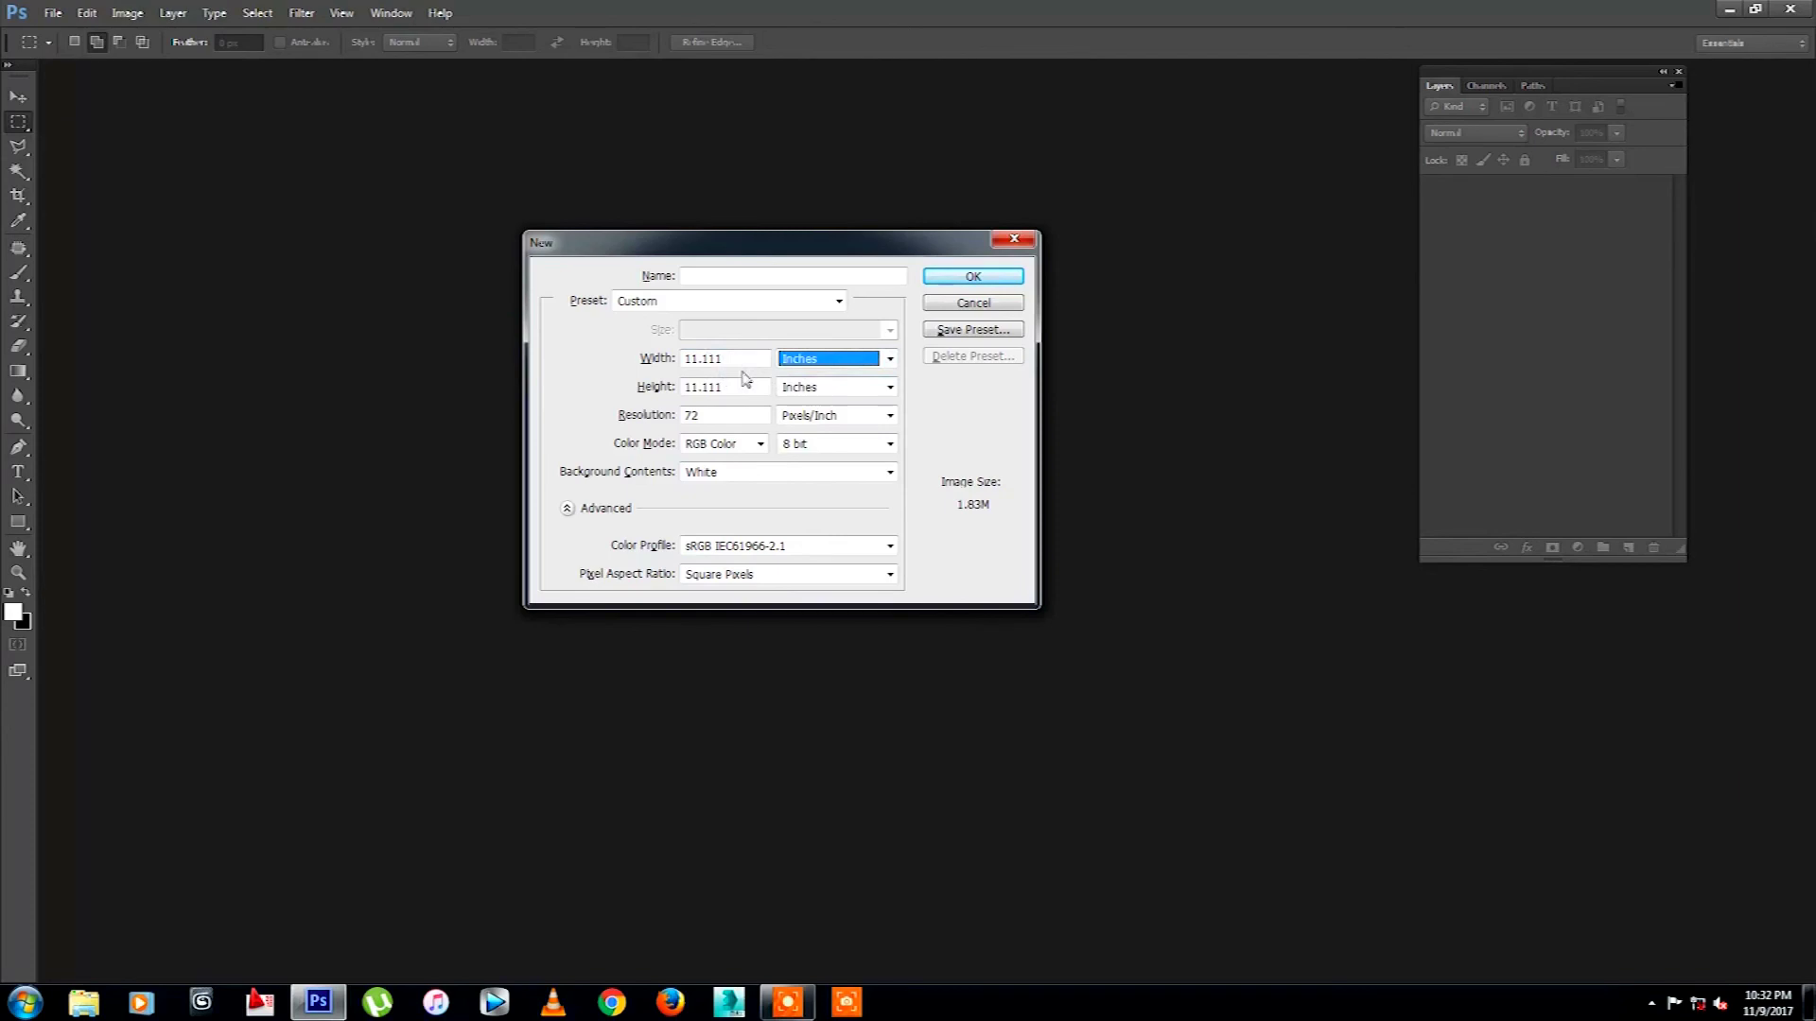
# Step: Apply the U.S. Paper preset, then the International Paper A4 preset
pyautogui.click(681, 308)
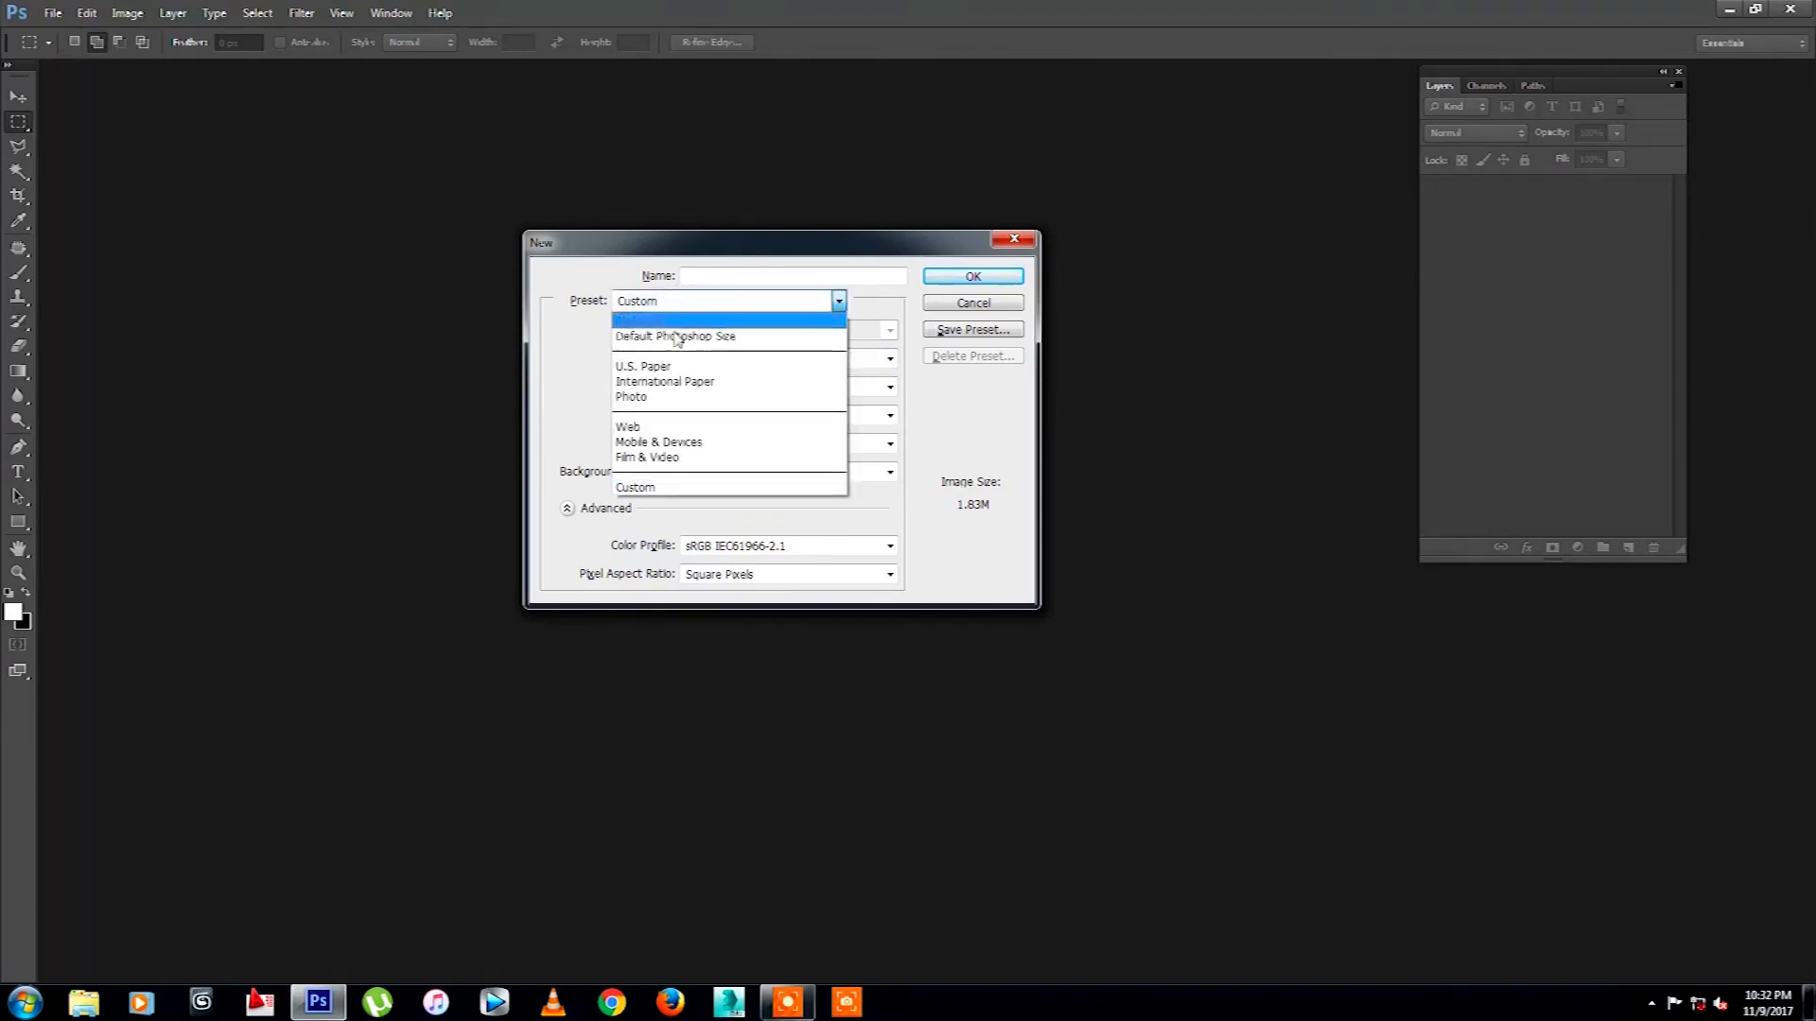
pyautogui.click(668, 366)
pyautogui.click(711, 303)
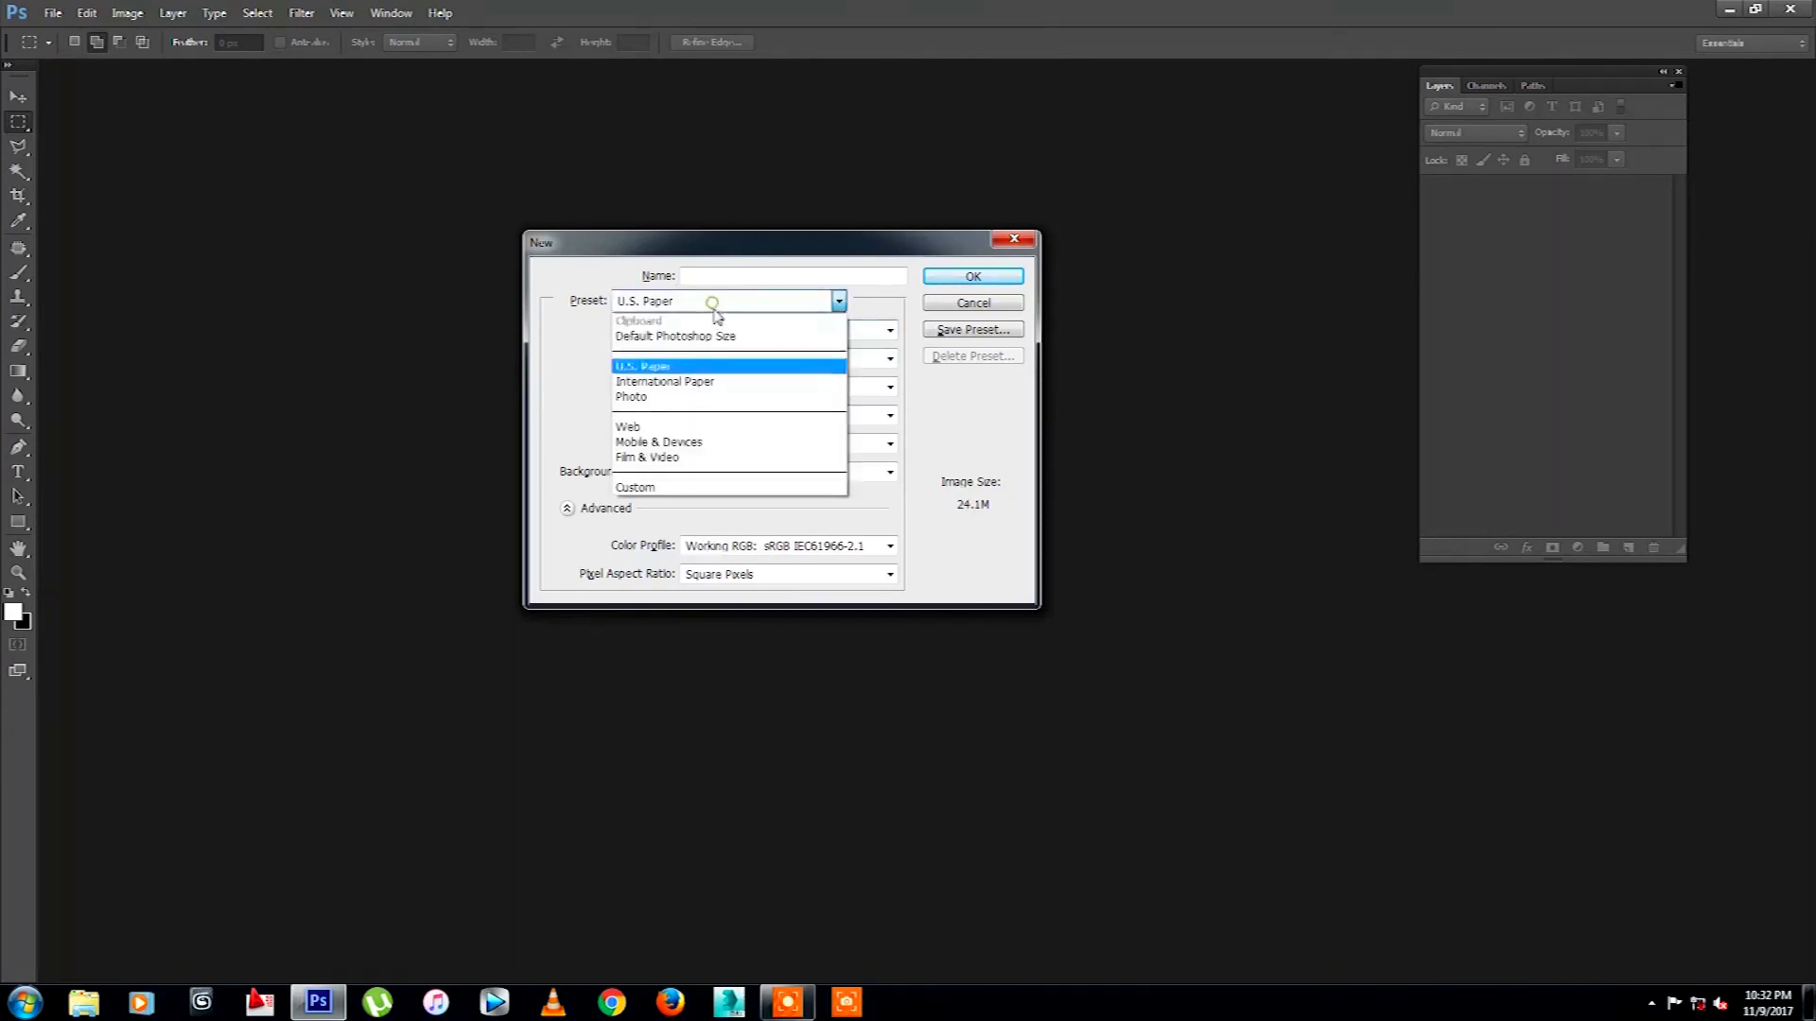
pyautogui.click(664, 382)
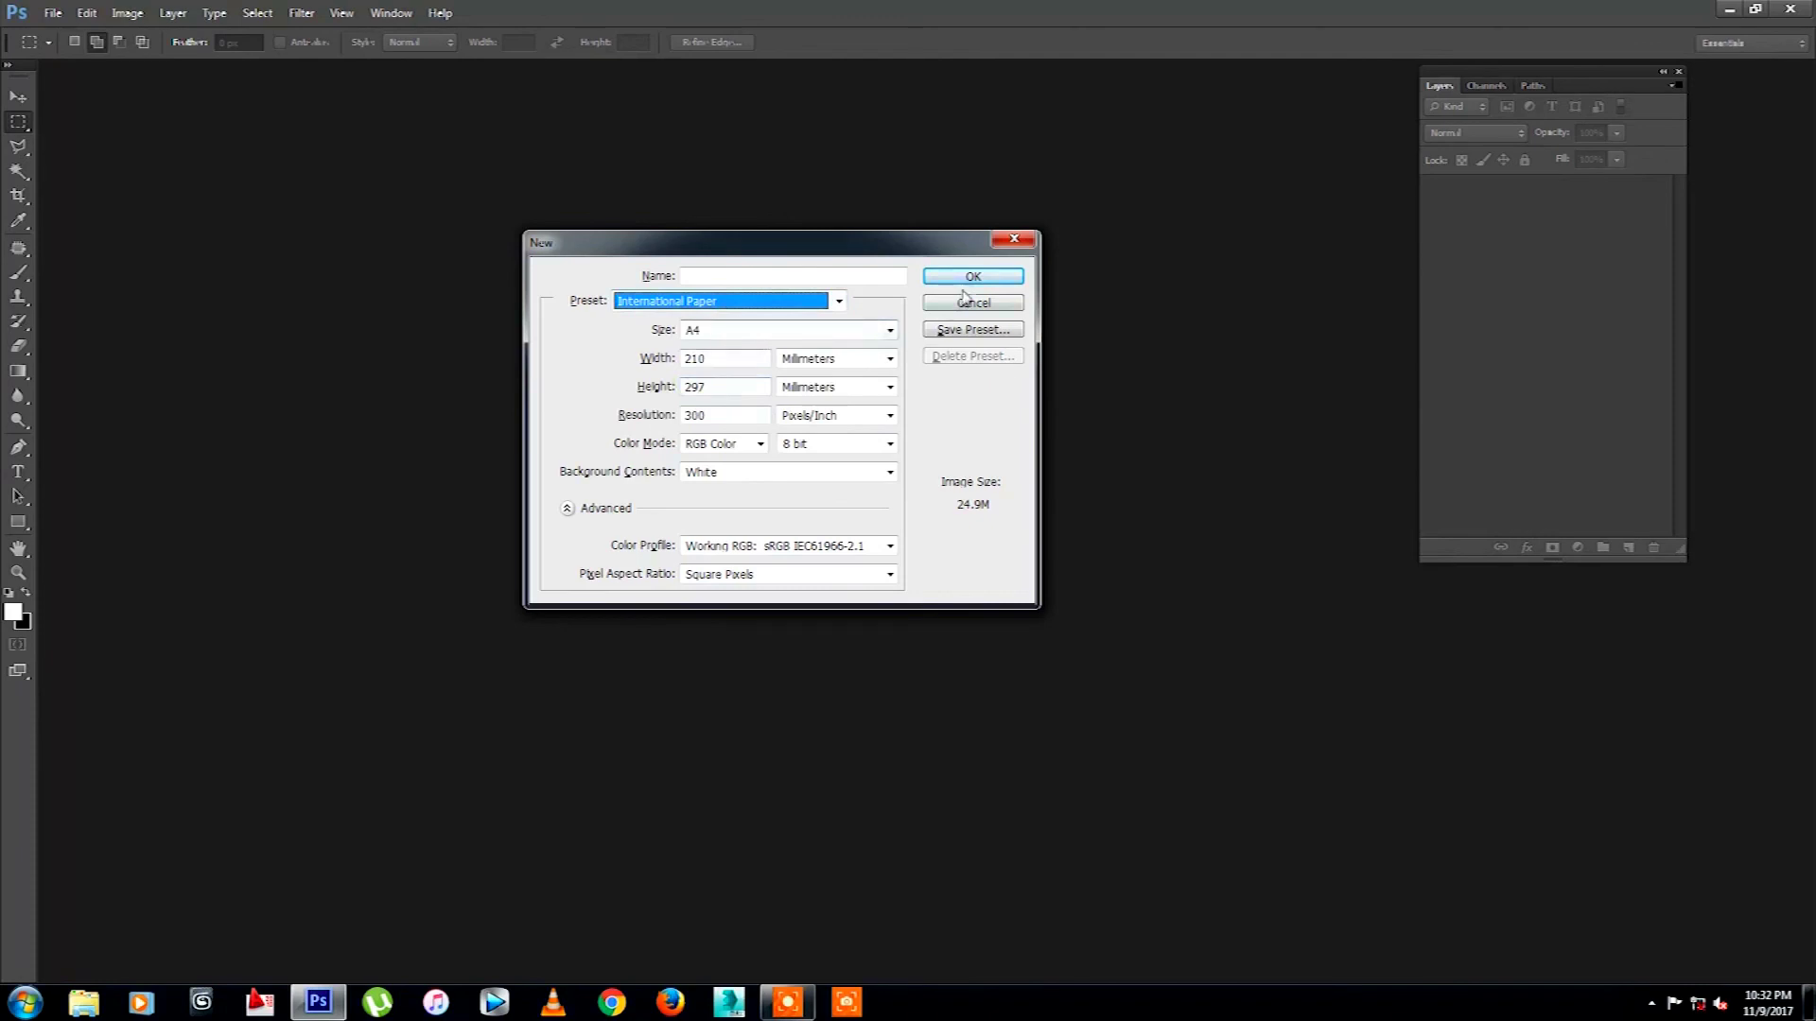